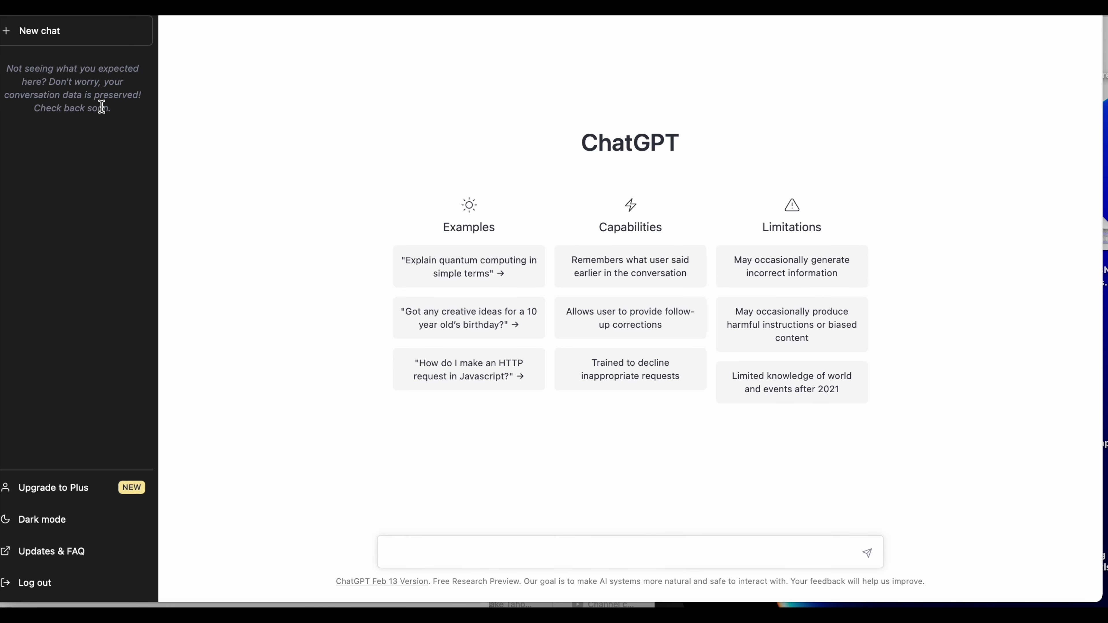
- Pass the Cloudflare check, then select and deselect the sidebar notice about missing conversation data
left_click_drag(102, 107, 13, 120)
left_click_drag(53, 68, 84, 408)
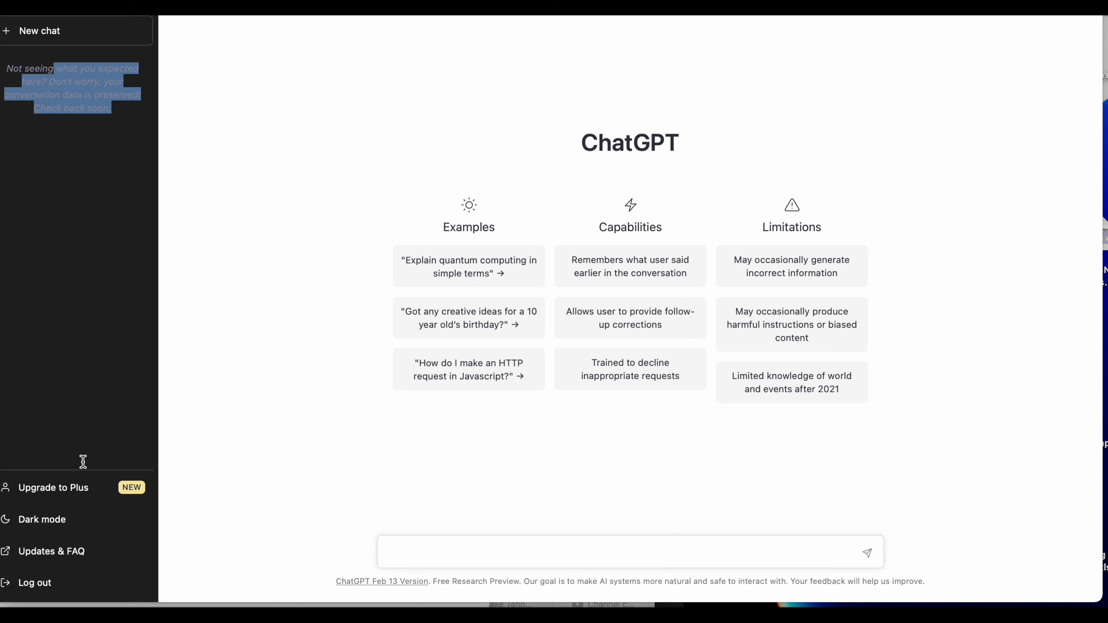
left_click(92, 331)
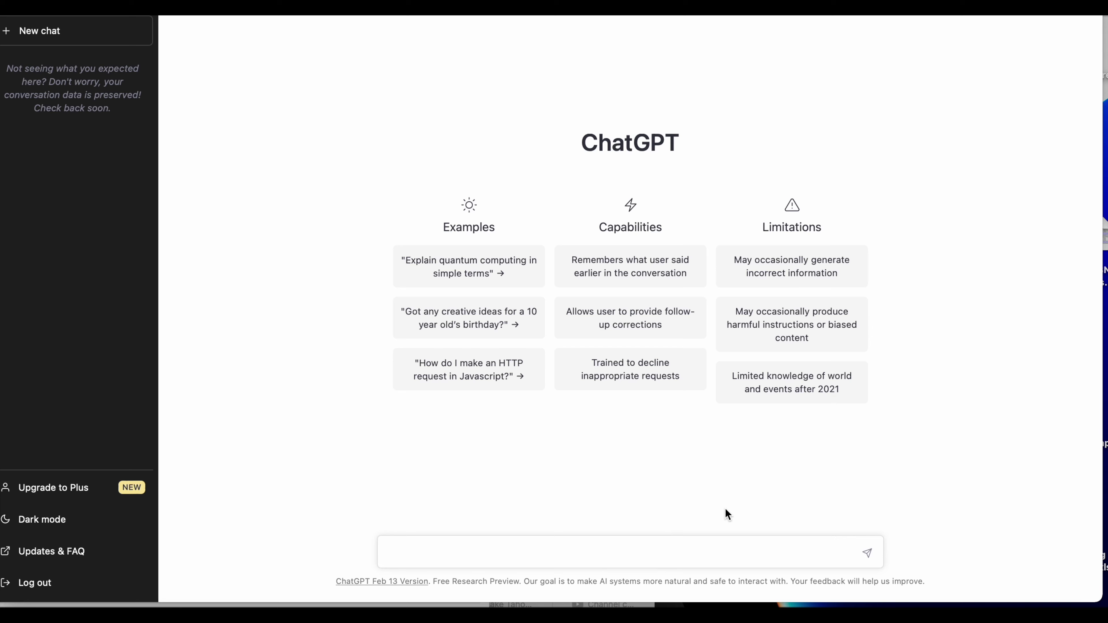
- Send the prompt 'please write an html code for the local weather', correcting its typo
type("please write an html code f")
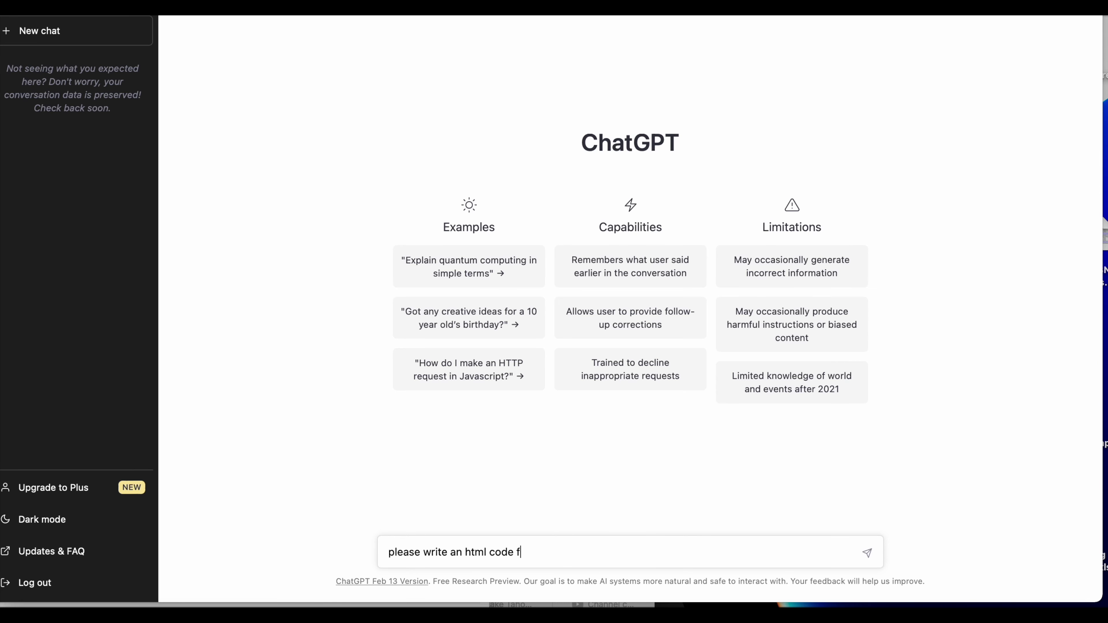
type("or the local weather")
key("Return")
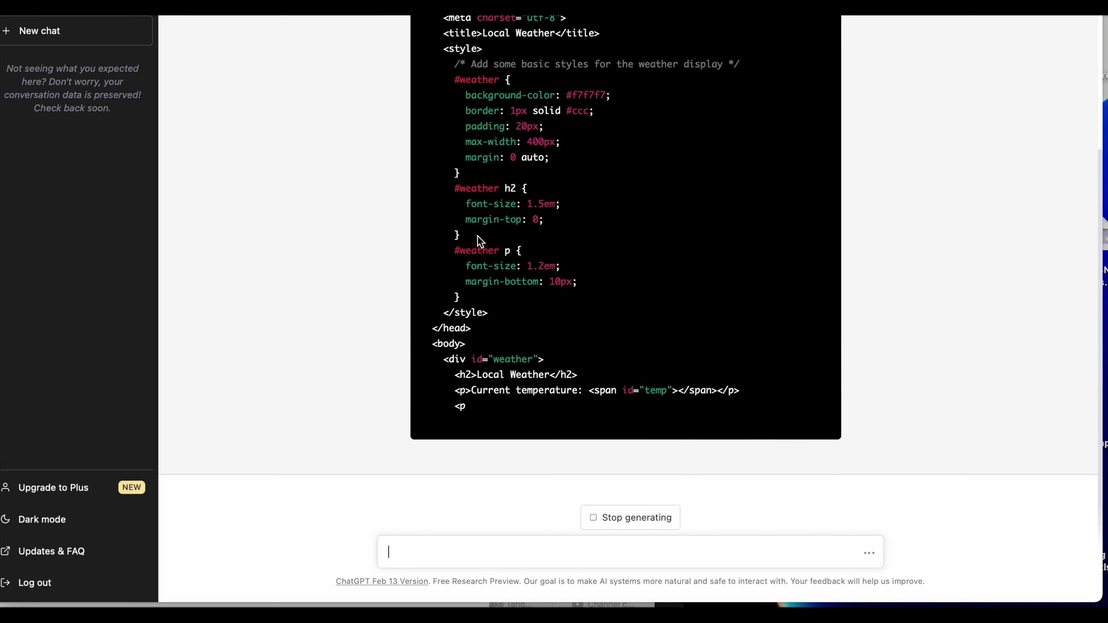
- Let the Local Weather HTML answer finish, briefly highlighting its closing note about YOUR_API_KEY
scroll(576, 178, "up", 3)
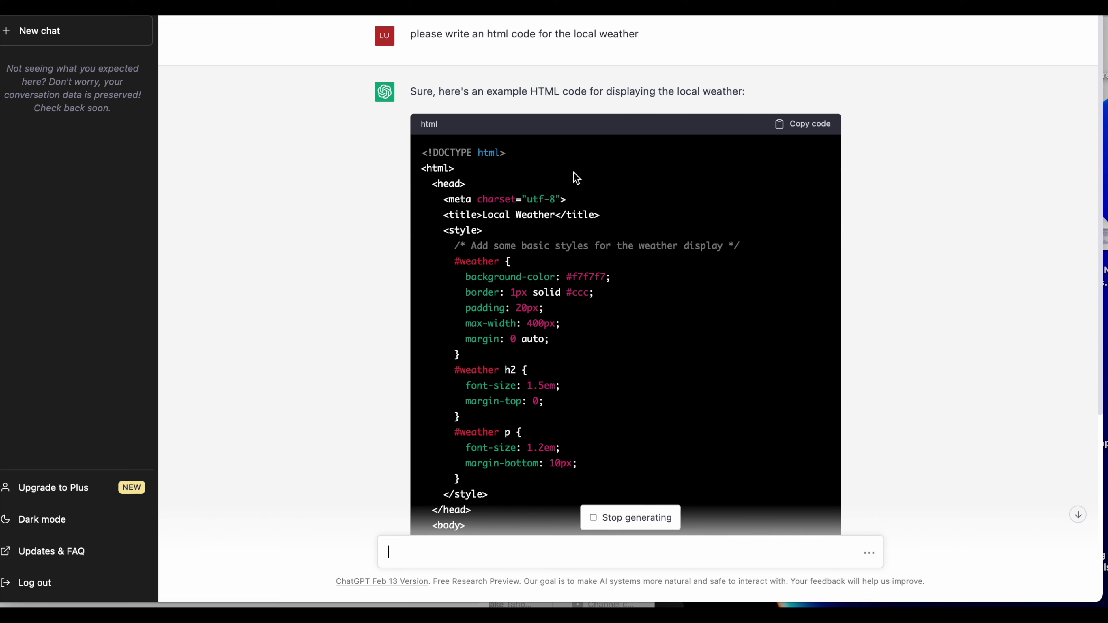
scroll(576, 178, "down", 5)
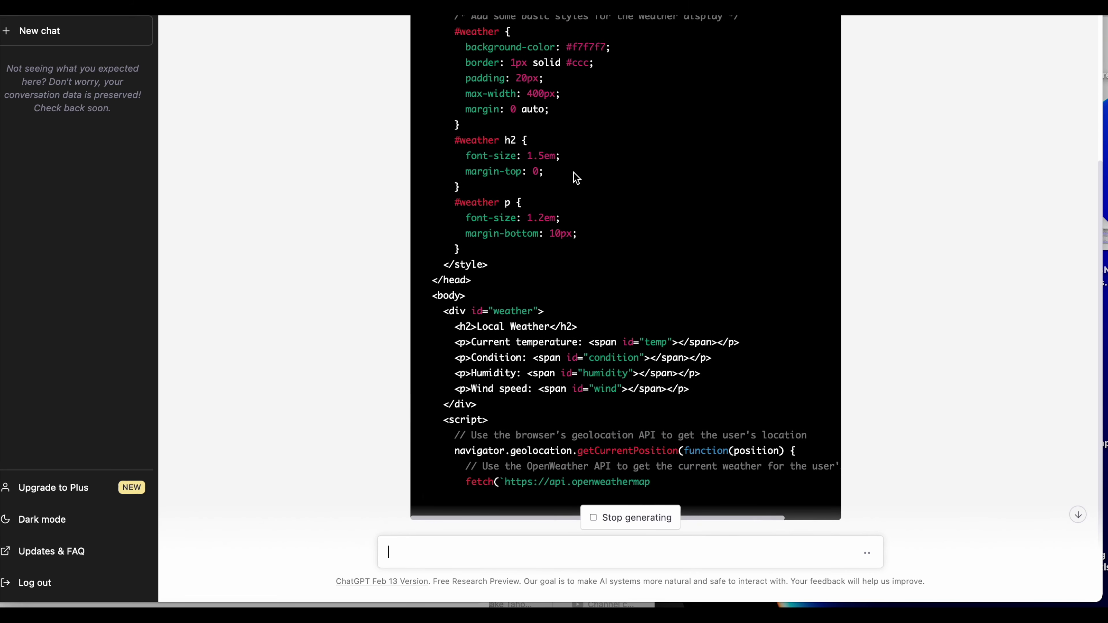
scroll(576, 178, "up", 5)
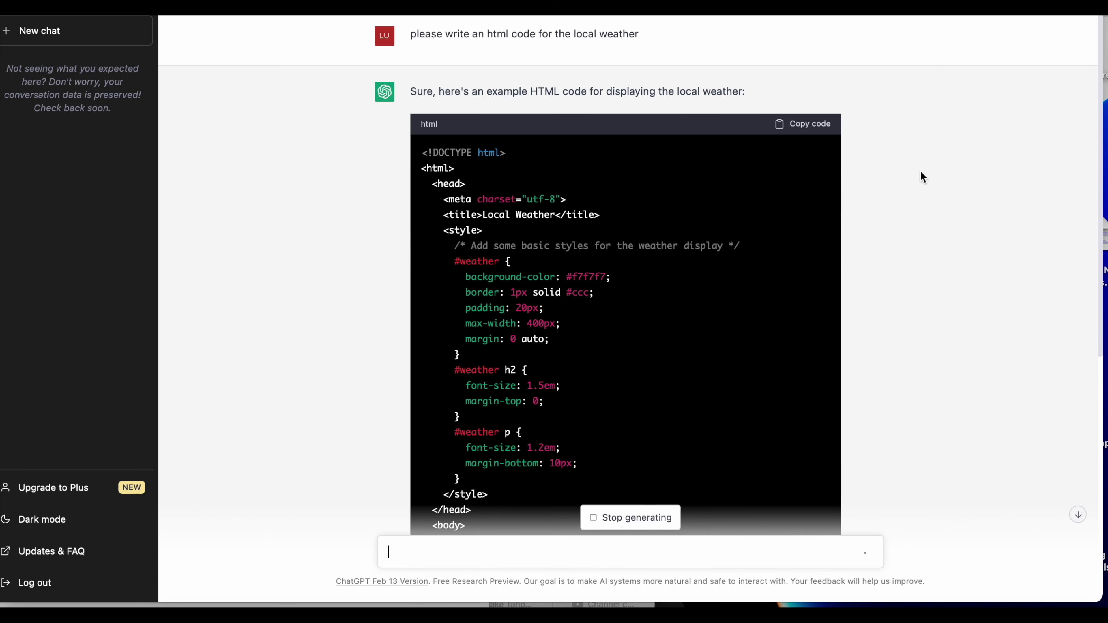
scroll(940, 364, "down", 15)
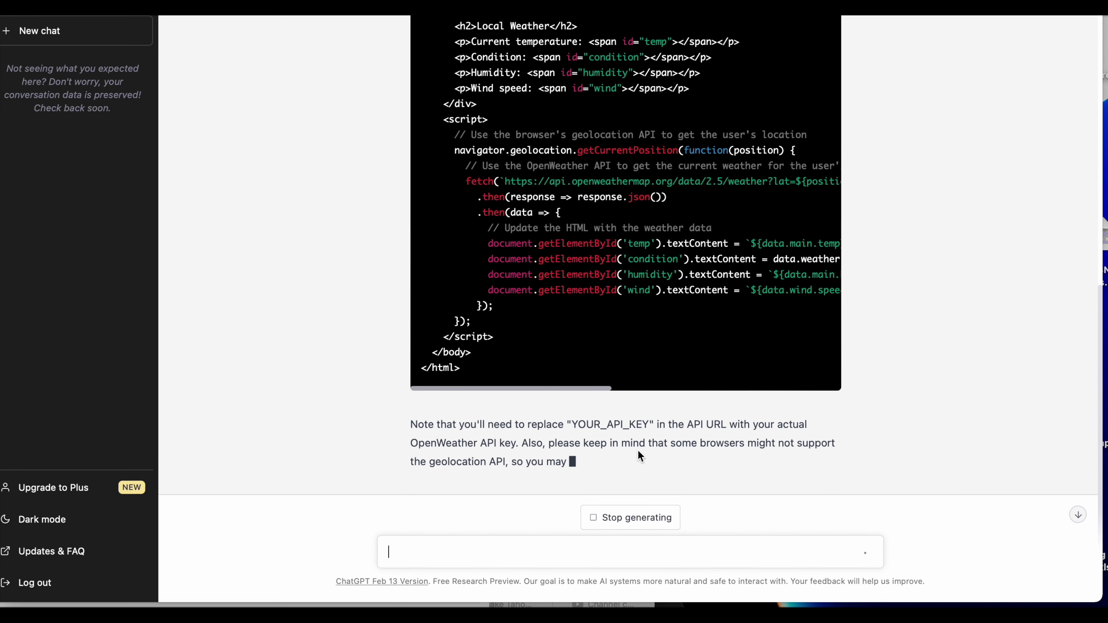
left_click_drag(774, 442, 409, 405)
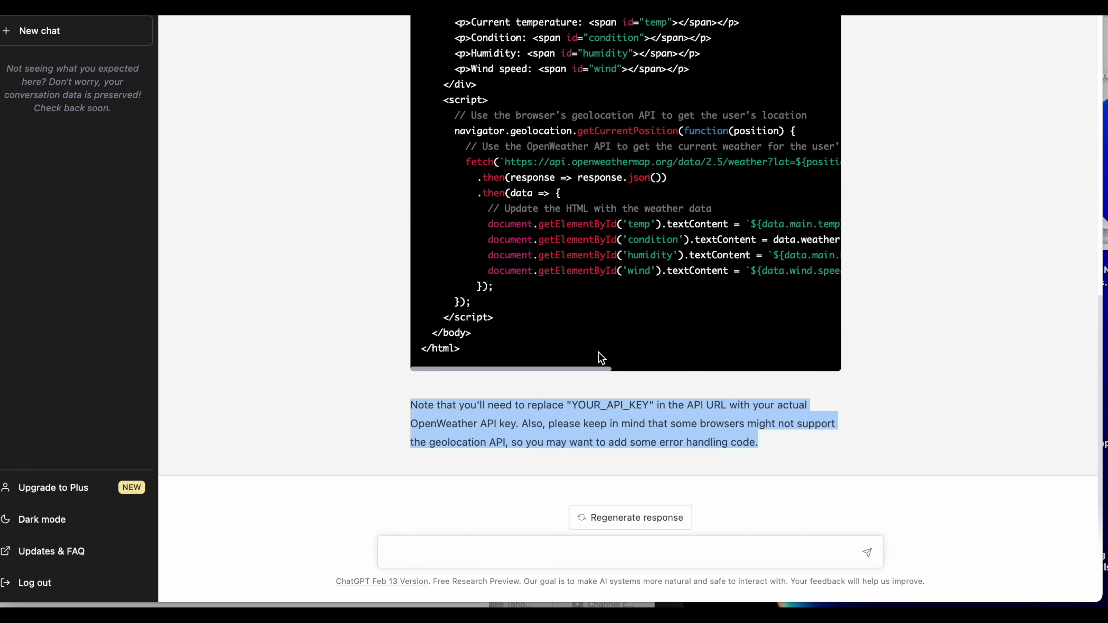
scroll(683, 351, "up", 10)
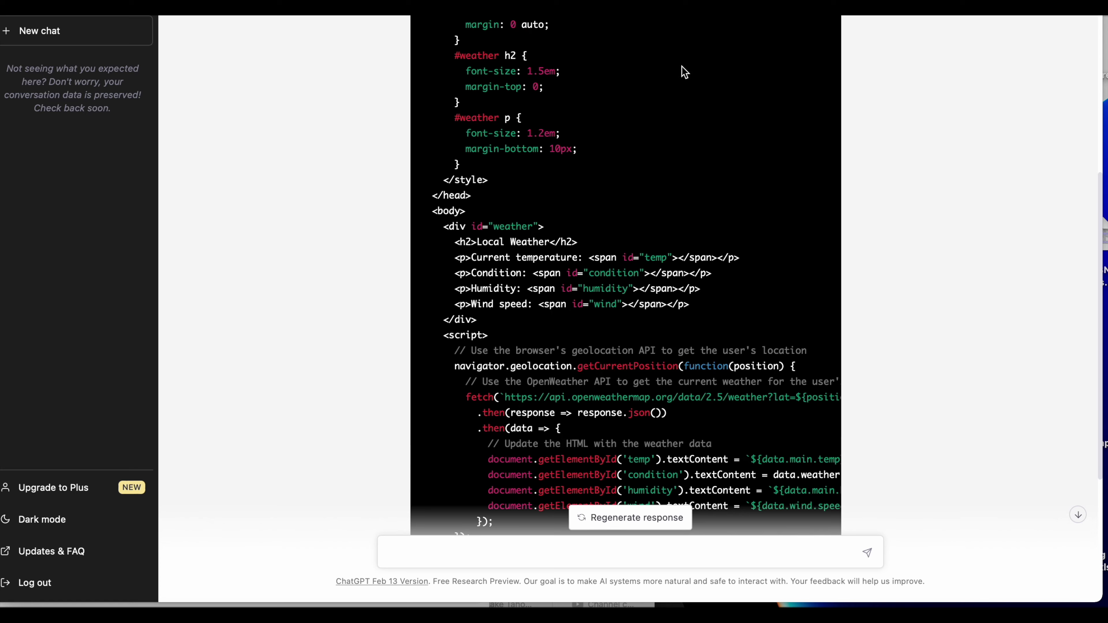
scroll(736, 249, "up", 2)
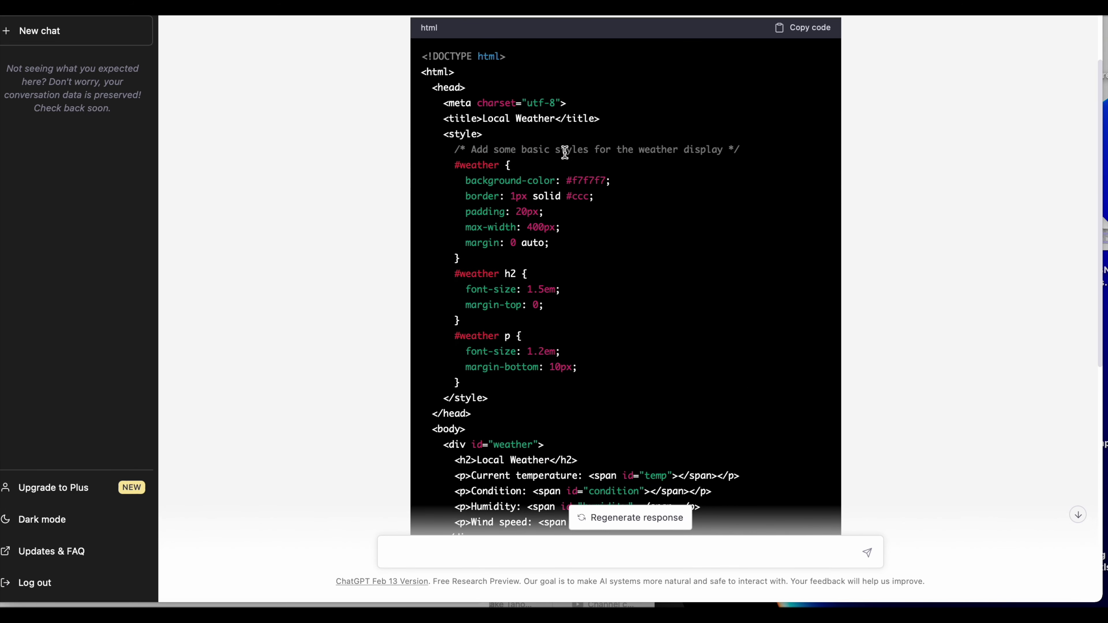
scroll(659, 281, "down", 10)
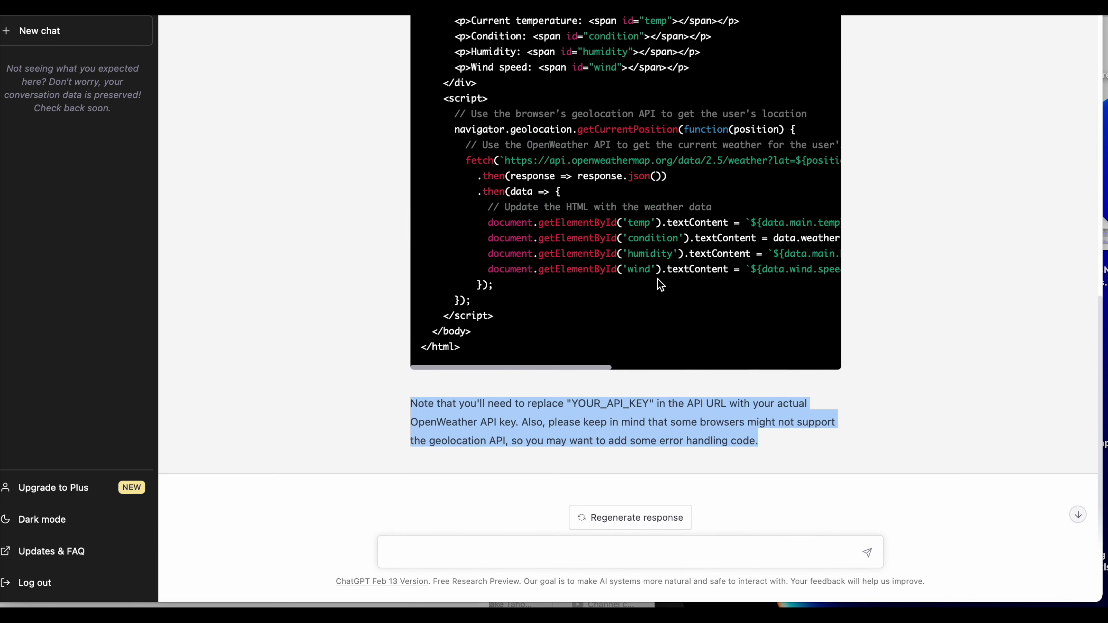
left_click(659, 284)
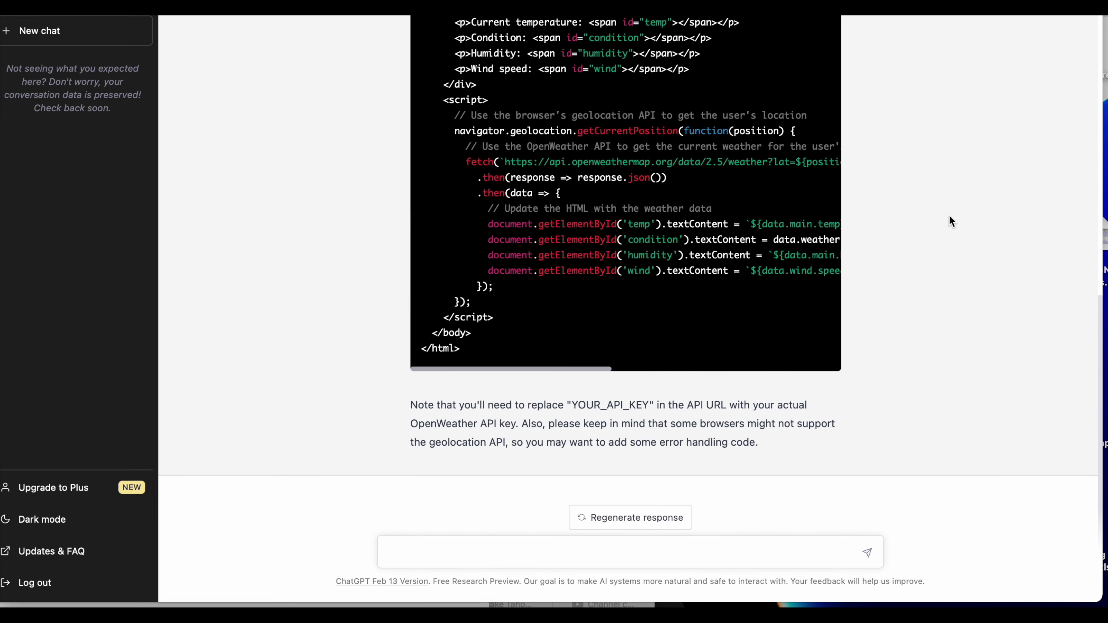
- Copy the ACCJC accreditation prompt paragraph from the Word document, then hide Word
left_click(819, 613)
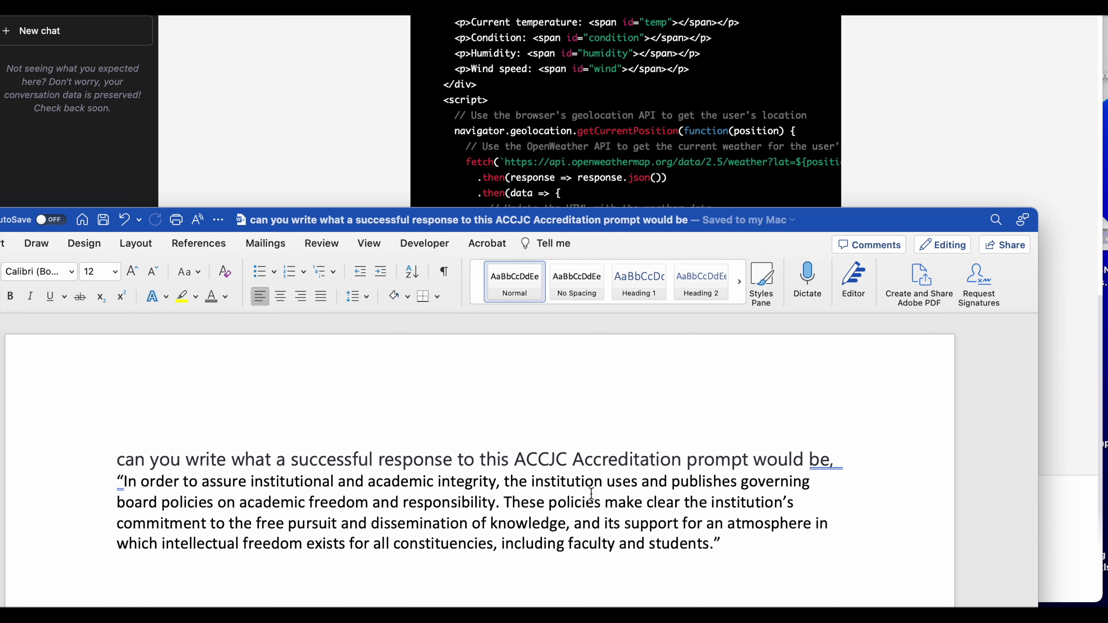
left_click_drag(775, 541, 114, 458)
key("super+c")
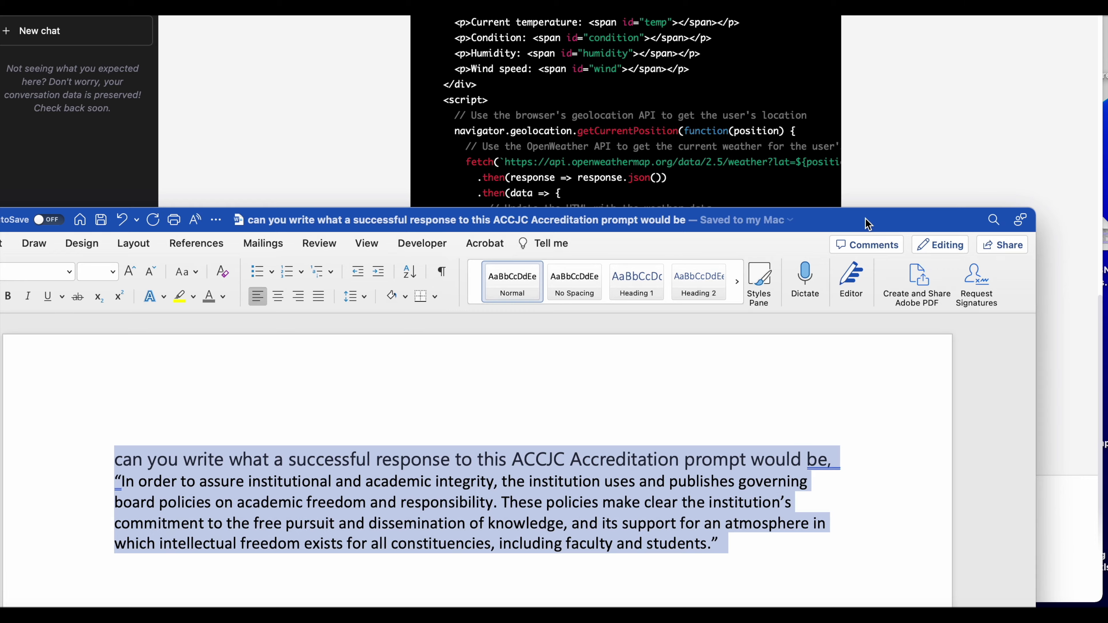
left_click_drag(874, 227, 320, 579)
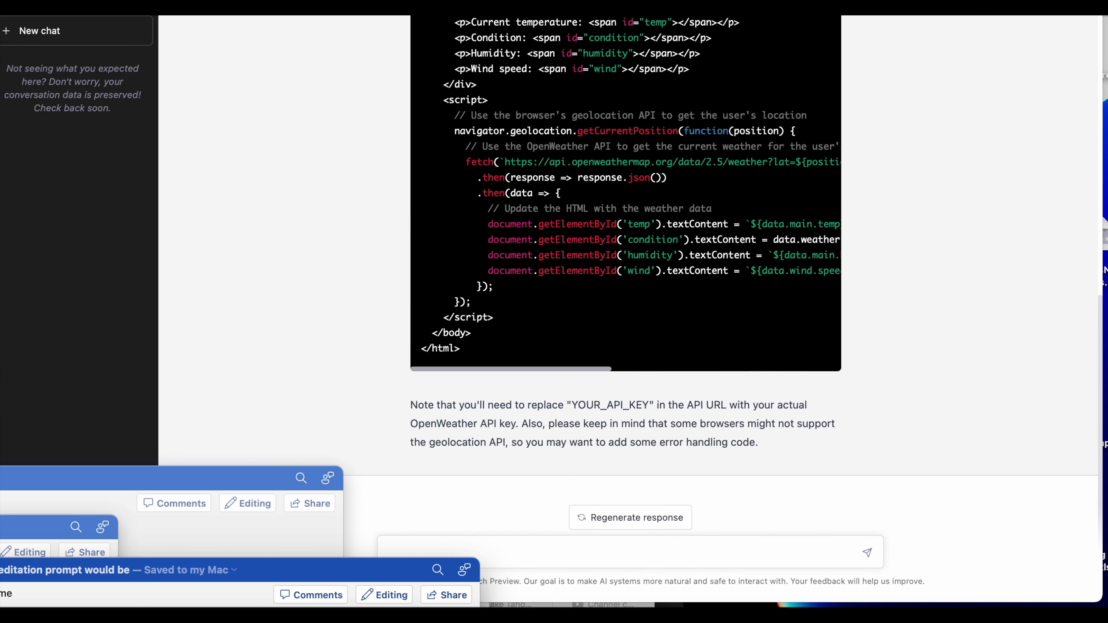
key("super+h")
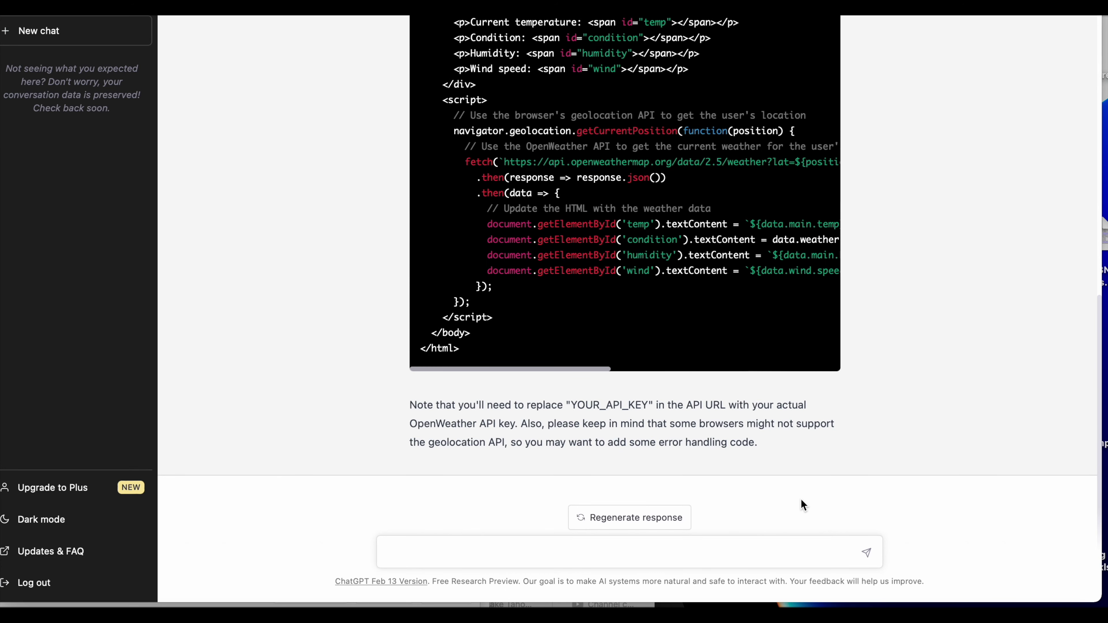
- Paste the ACCJC academic-freedom prompt into ChatGPT's message box, check the quoted standard, and send it
left_click(423, 546)
key("super+v")
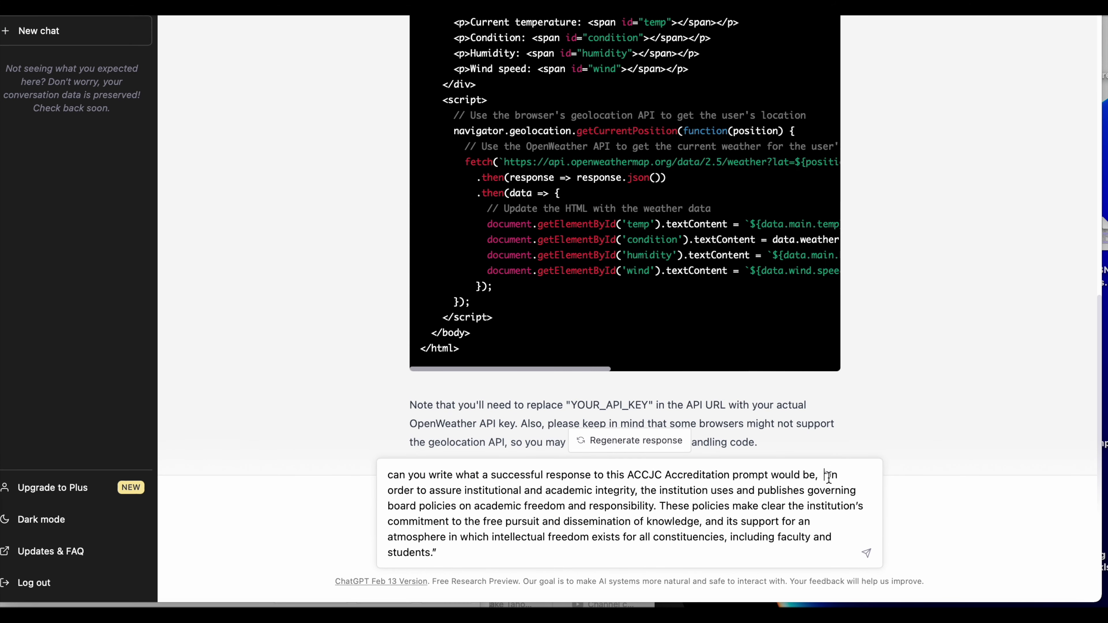
left_click_drag(825, 475, 844, 570)
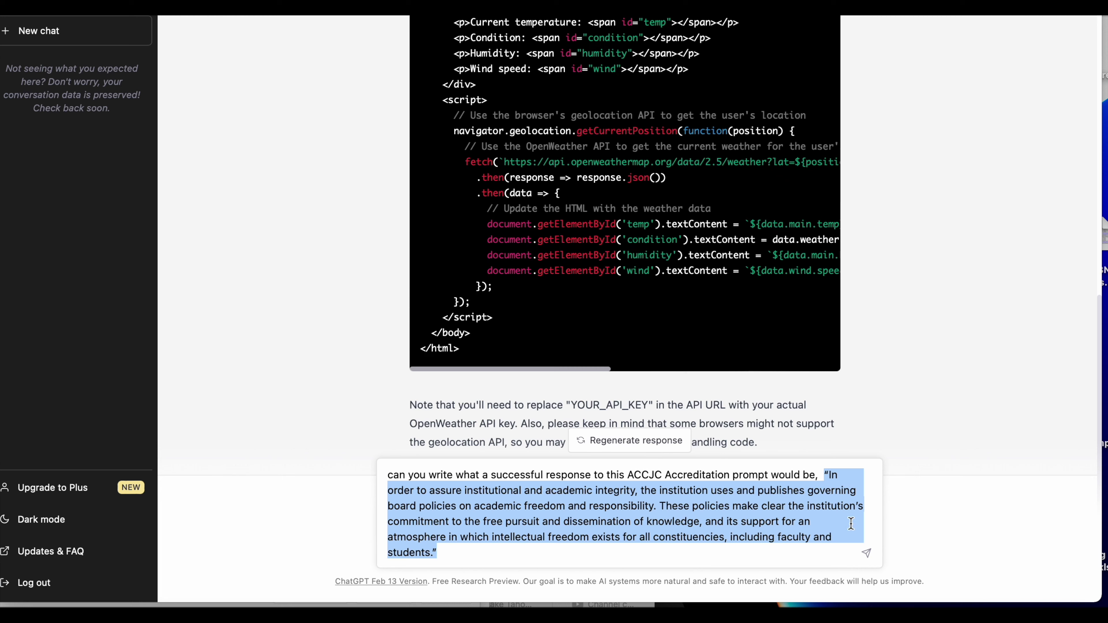
left_click(845, 542)
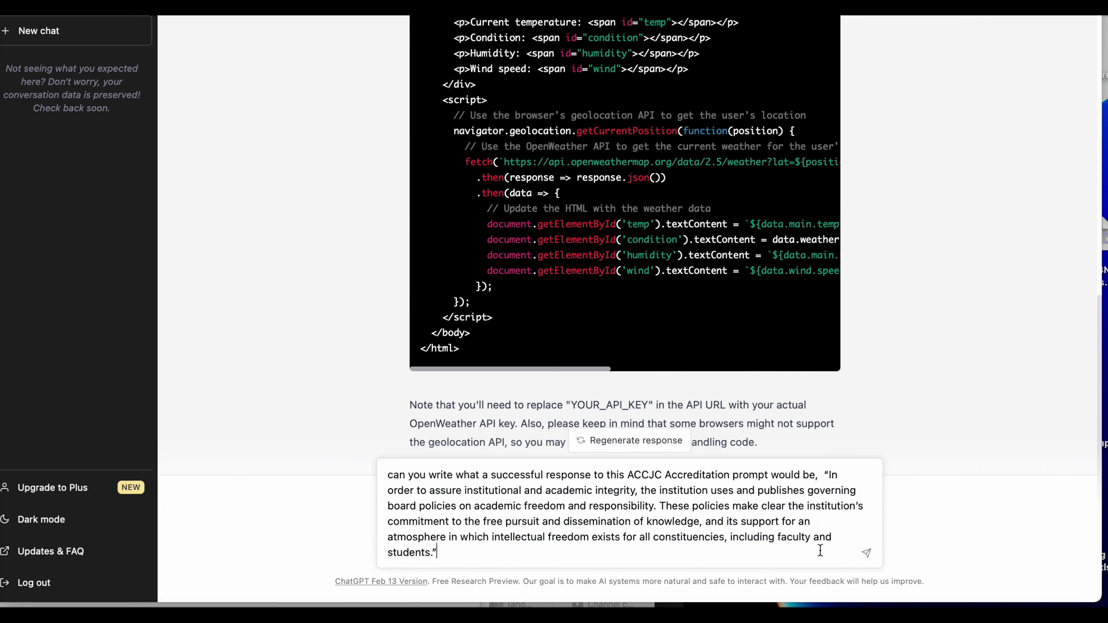
left_click_drag(821, 549, 828, 477)
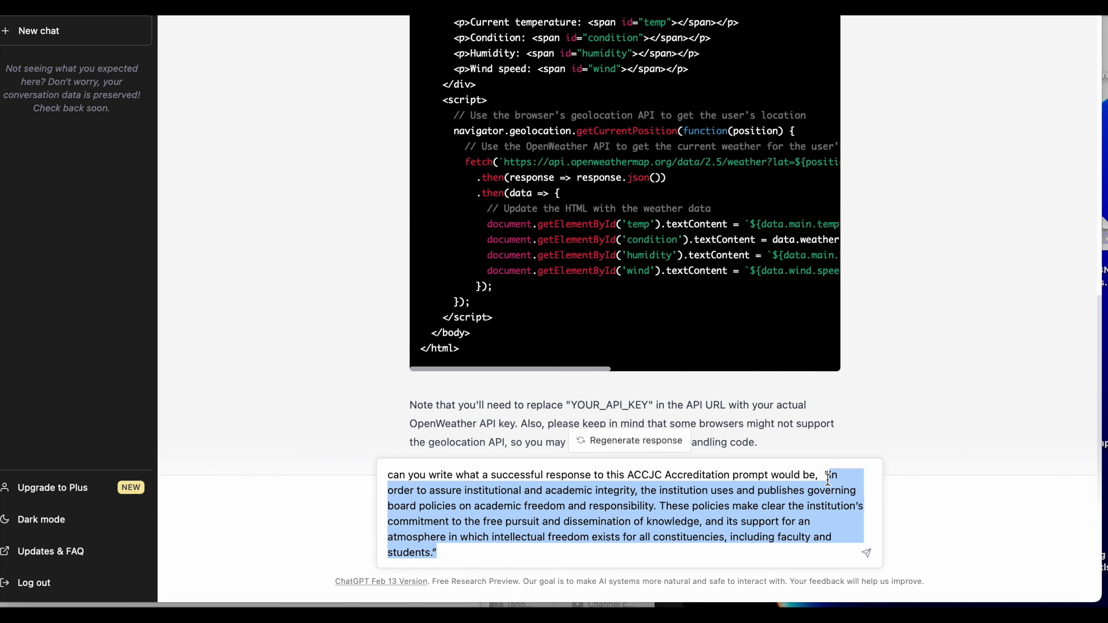
left_click(570, 485)
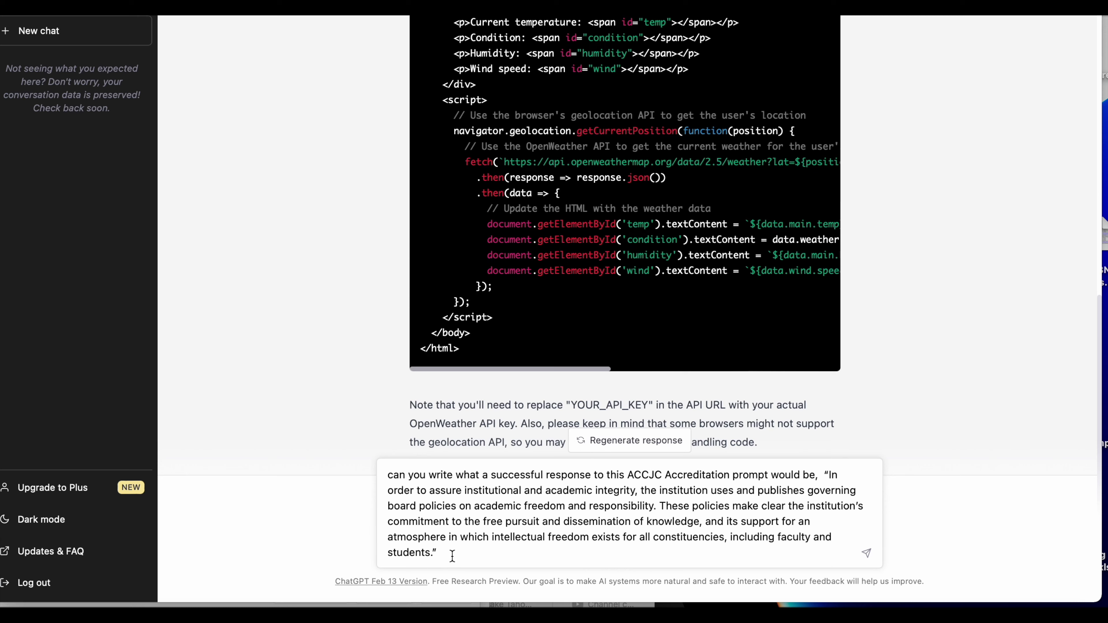
left_click(867, 556)
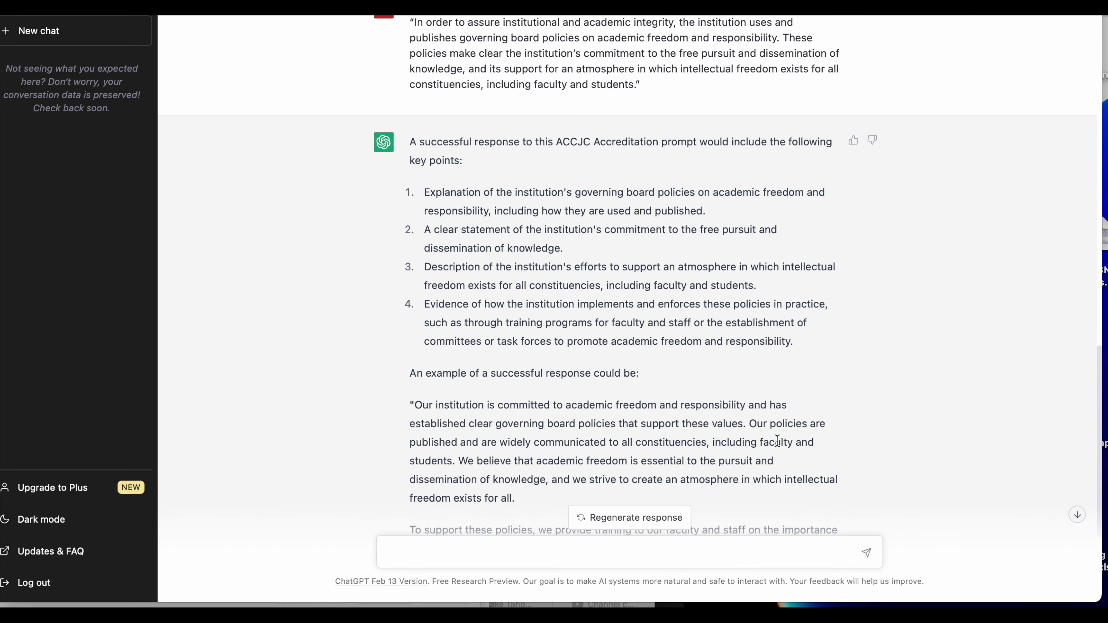
- Read through ChatGPT's answer, briefly selecting the example response paragraphs
scroll(777, 441, "up", 3)
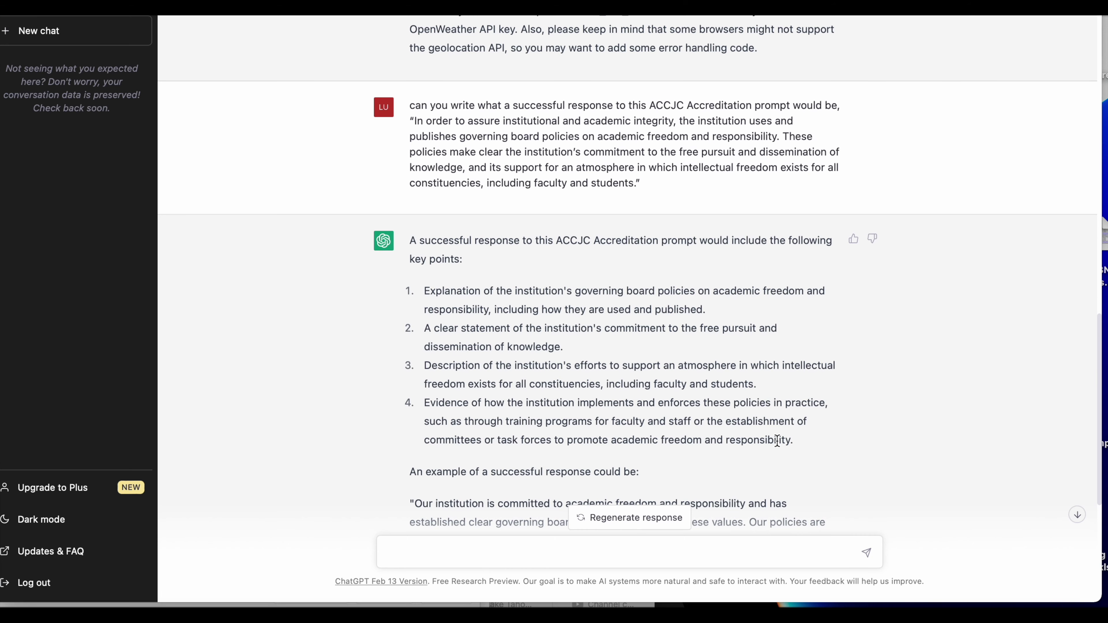
scroll(777, 441, "down", 5)
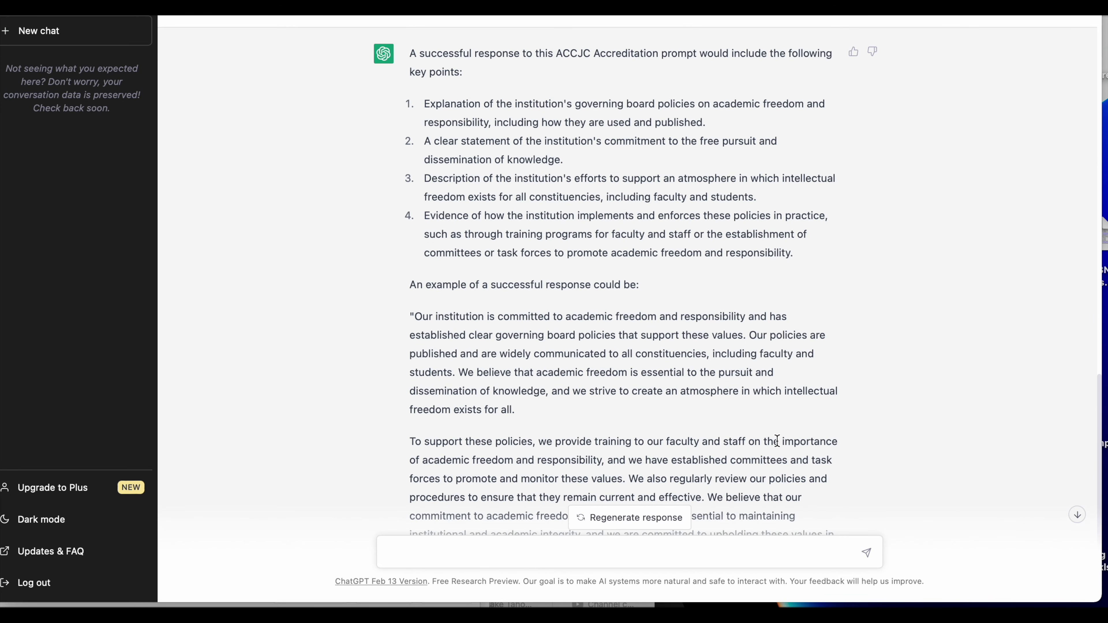
scroll(777, 441, "up", 3)
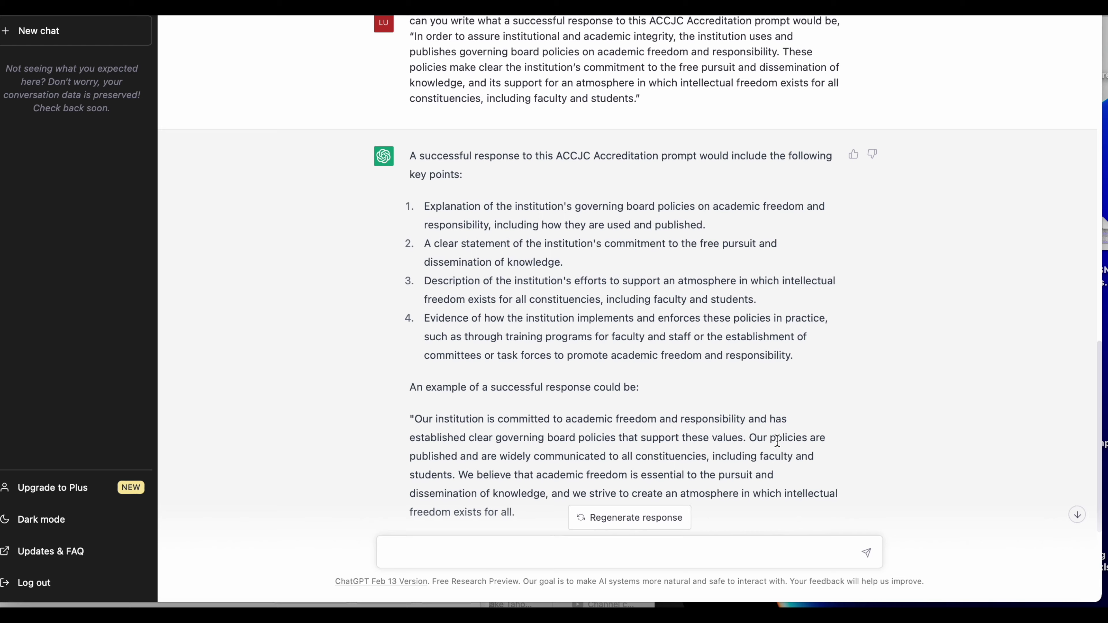
scroll(777, 441, "up", 1)
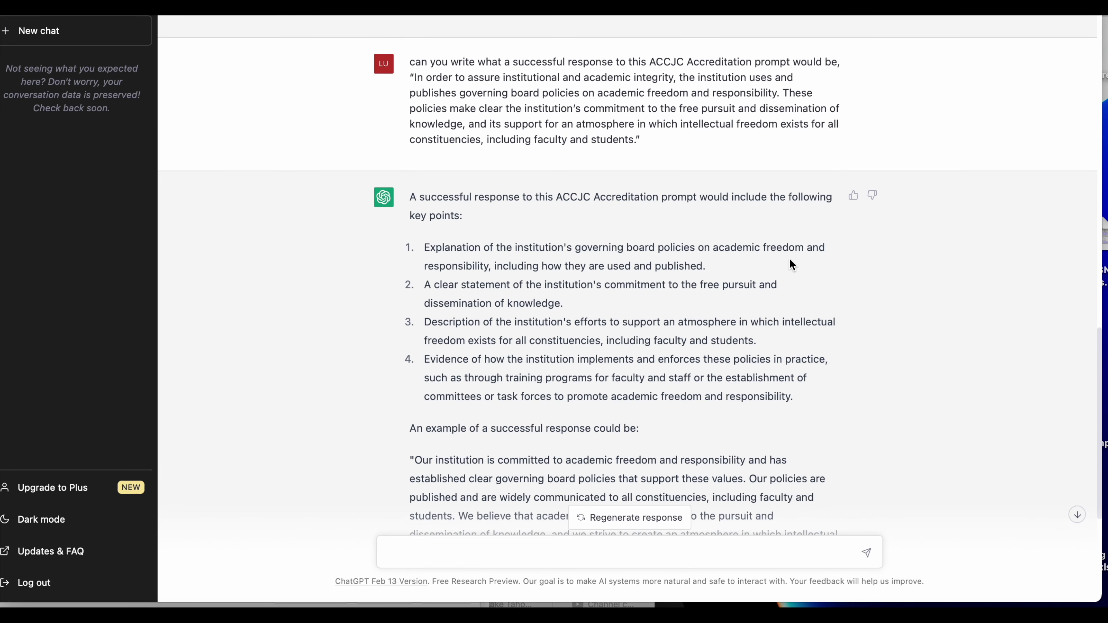
scroll(630, 352, "down", 6)
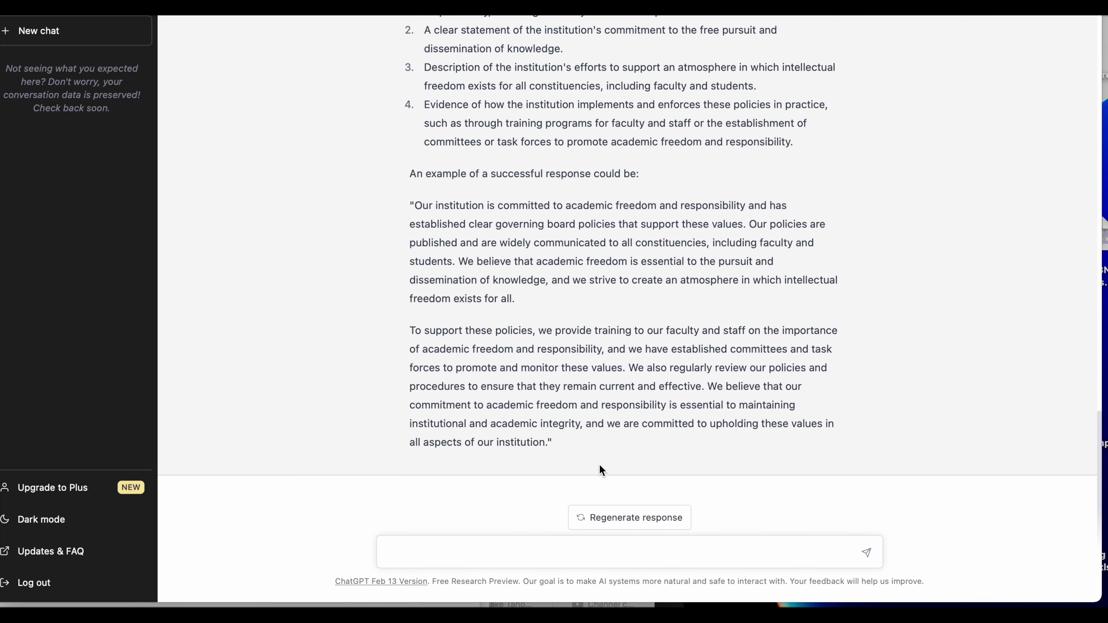
left_click_drag(599, 465, 409, 204)
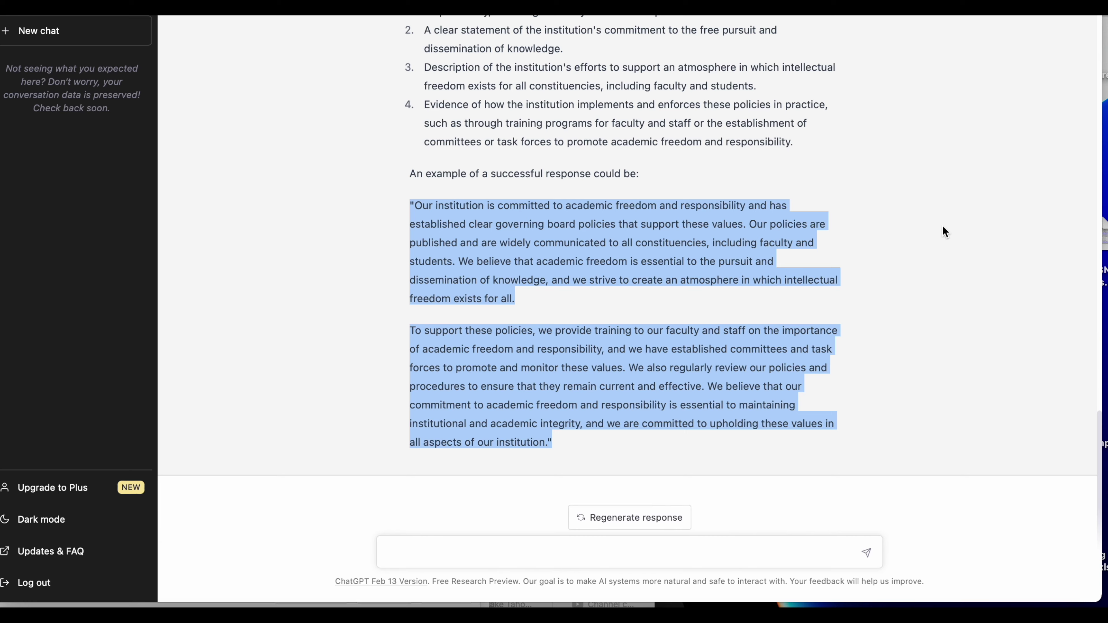
scroll(943, 226, "up", 15)
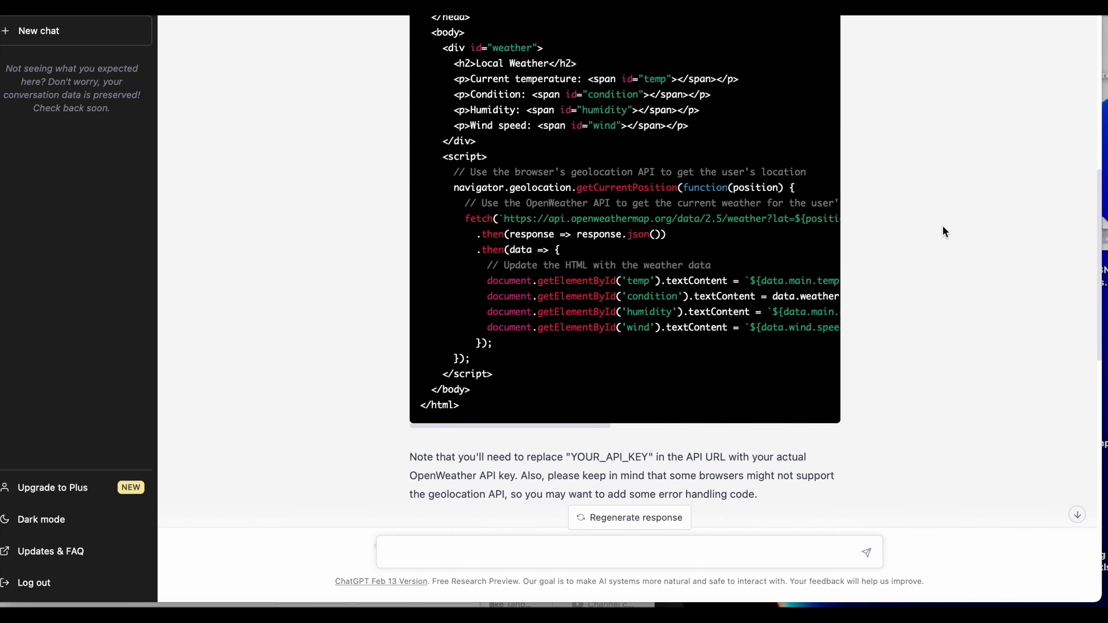
scroll(942, 227, "down", 10)
scroll(943, 226, "down", 5)
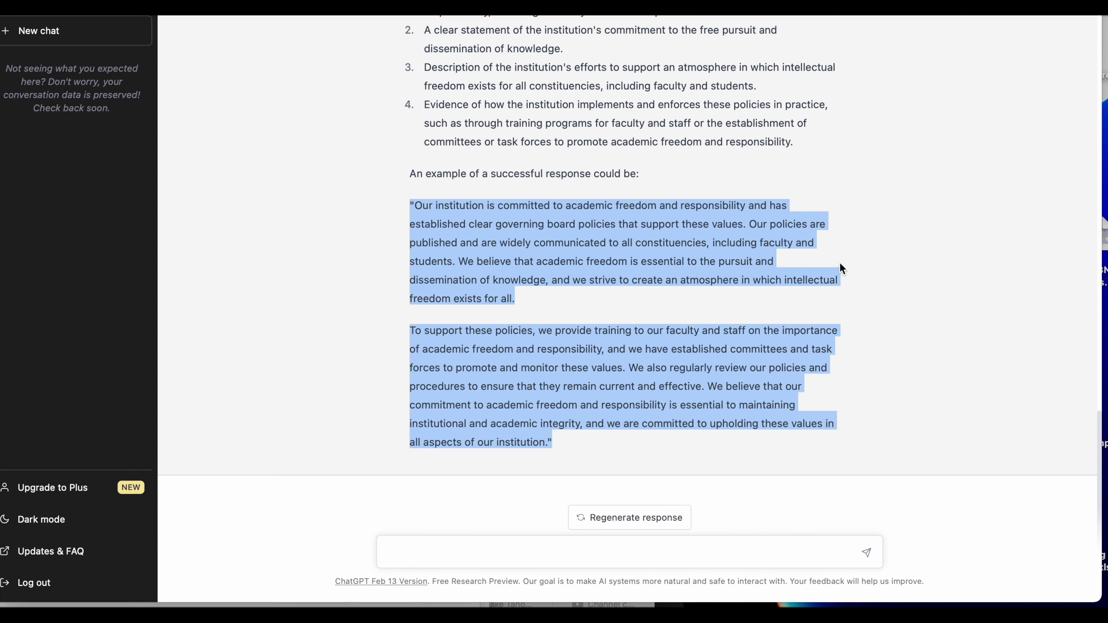
scroll(839, 264, "up", 9)
scroll(844, 270, "down", 5)
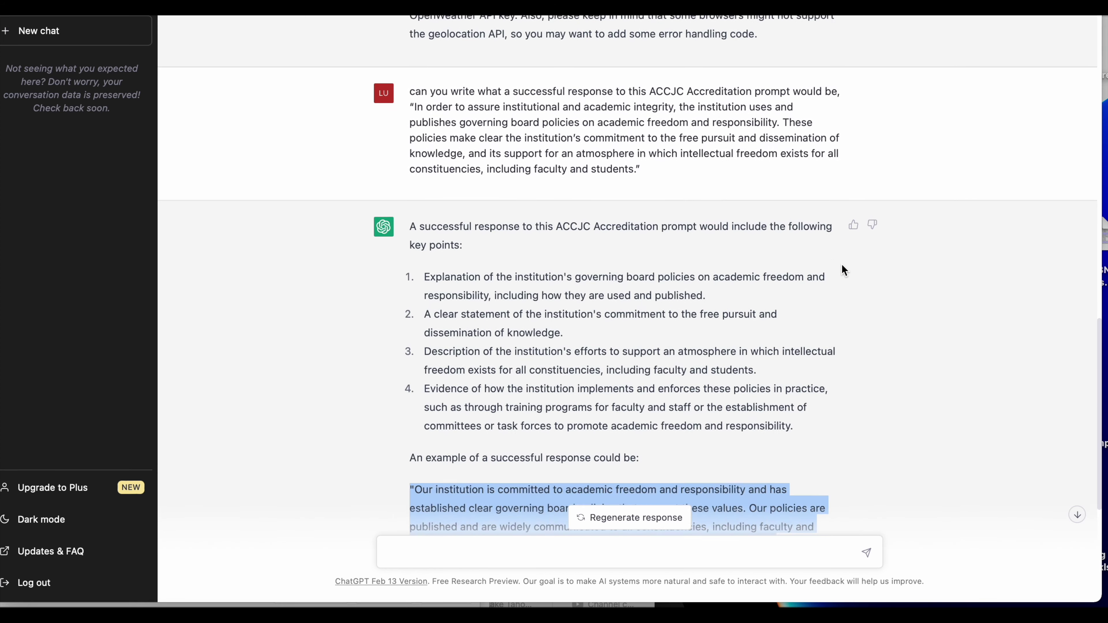
scroll(844, 270, "down", 5)
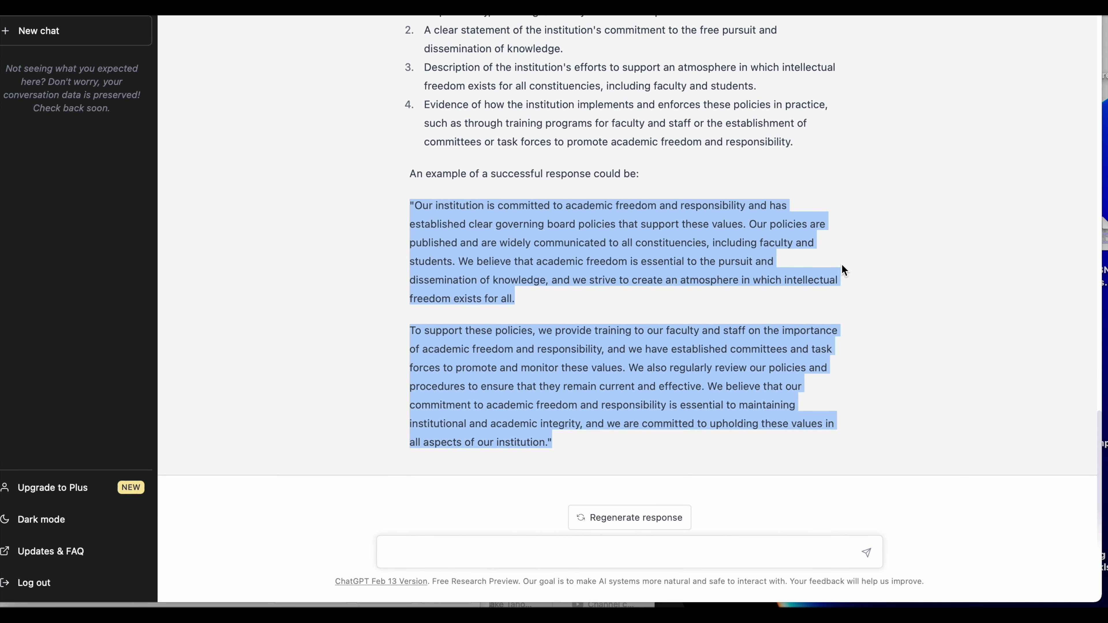
left_click(783, 264)
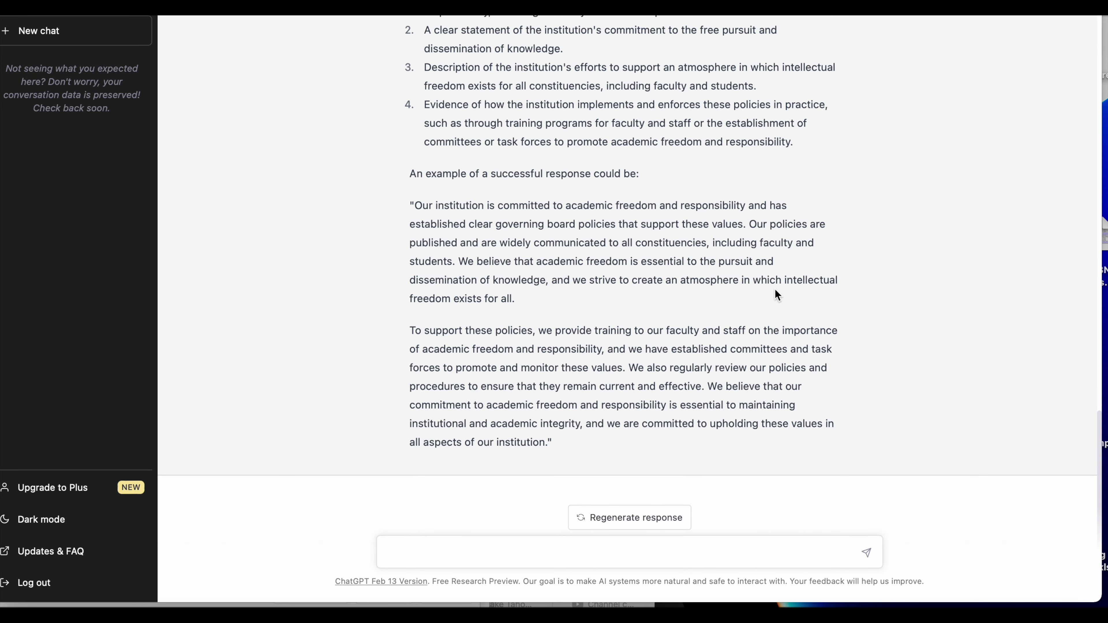
- Select the entire answer from its first line and bring the Word document forward
scroll(775, 288, "up", 3)
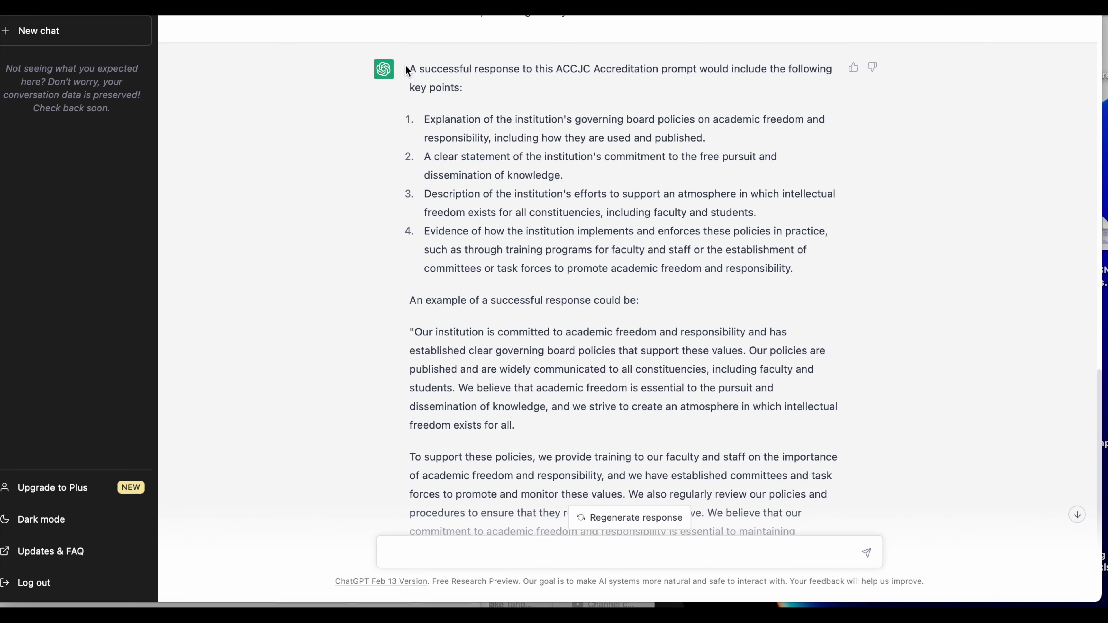
left_click_drag(406, 66, 900, 528)
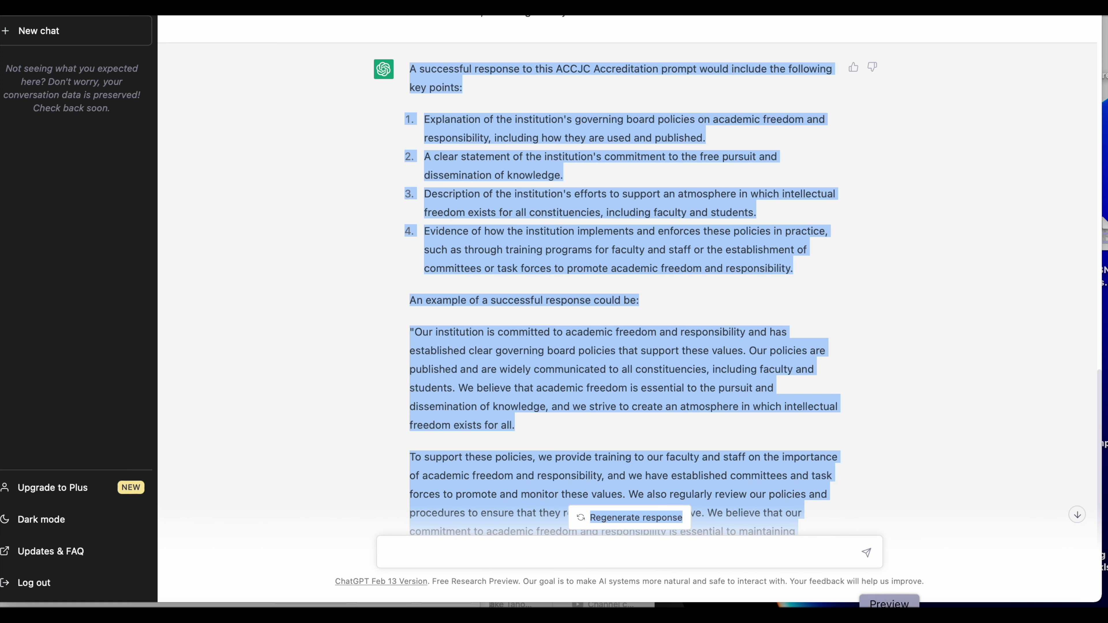
left_click(816, 608)
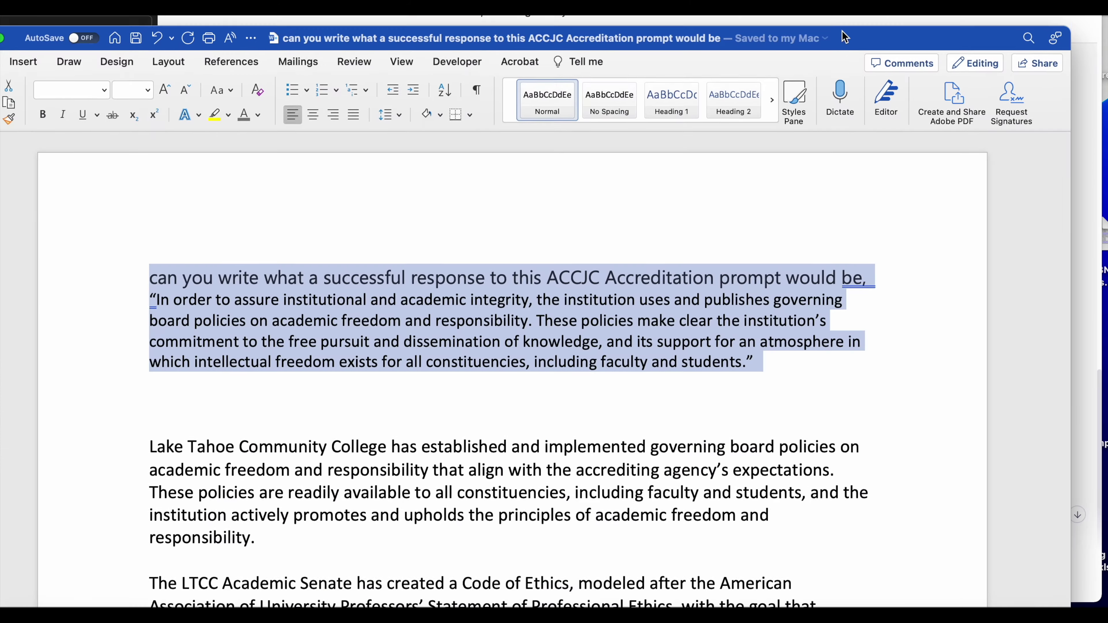
- Maximize Word and paste ChatGPT's answer below the prompt, keeping text only
double_click(845, 37)
left_click(816, 318)
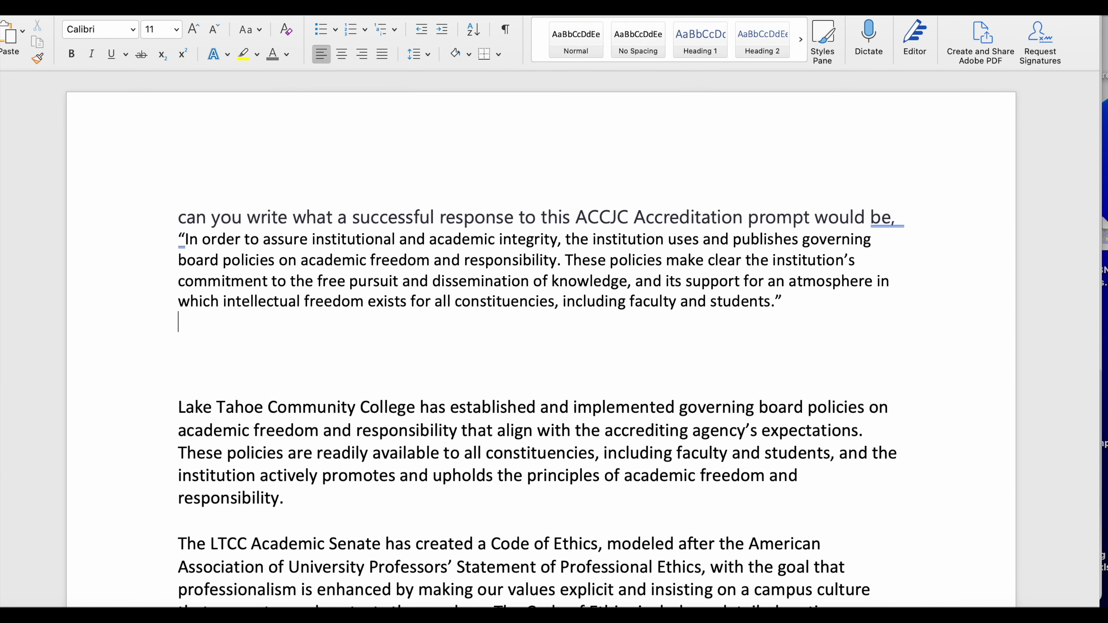
key("super+v")
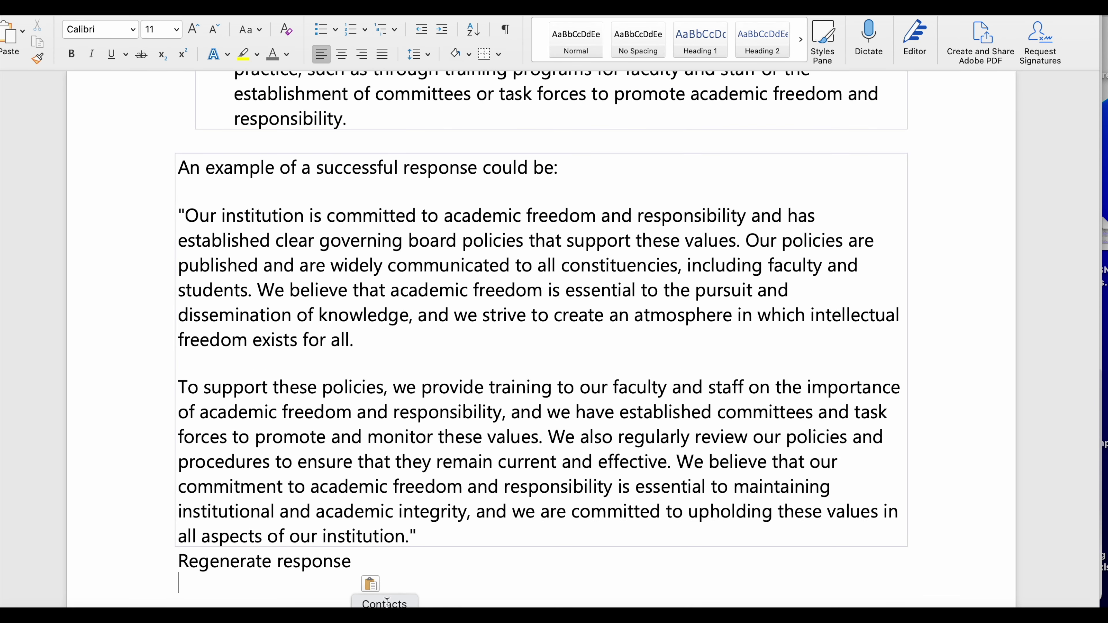
left_click(372, 584)
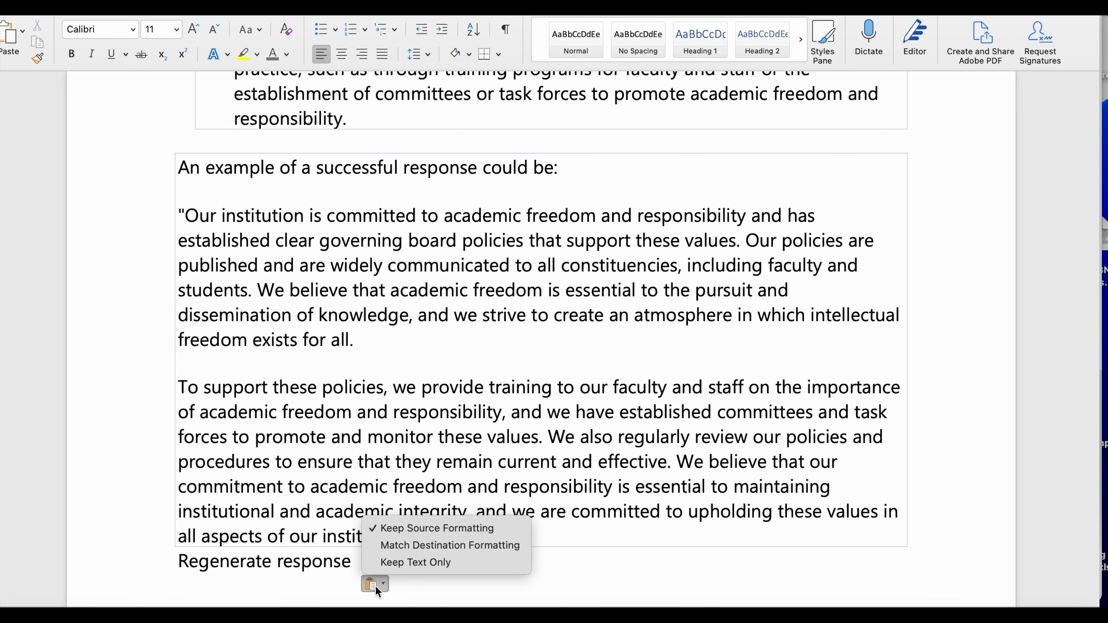
left_click(419, 564)
- Insert a blank line after the first key point, ending in 'published.'
scroll(550, 489, "up", 10)
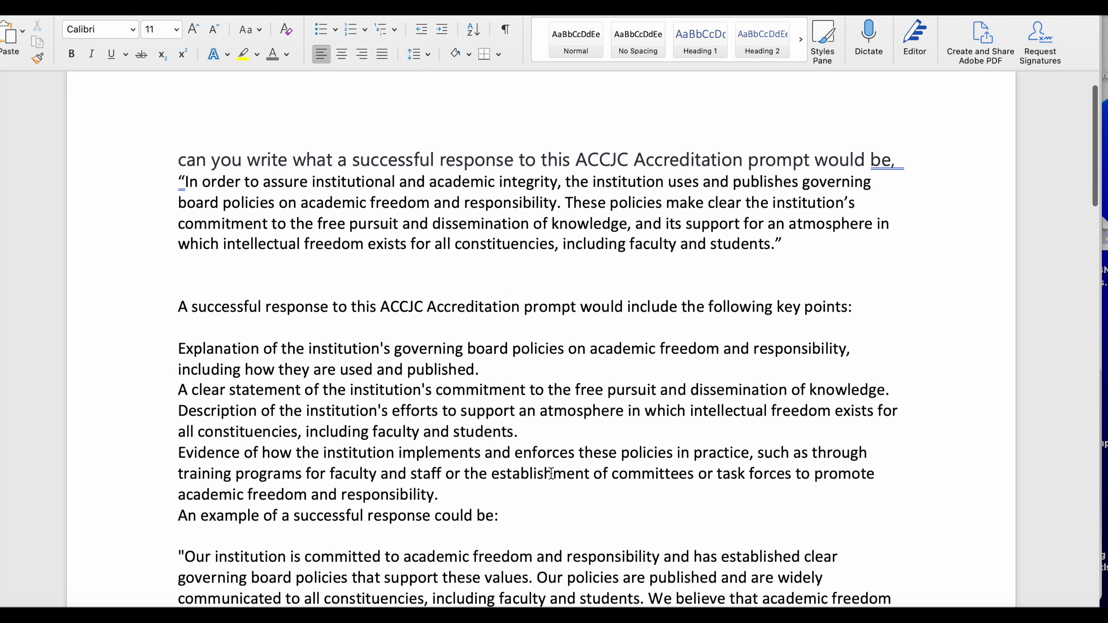
scroll(551, 473, "down", 5)
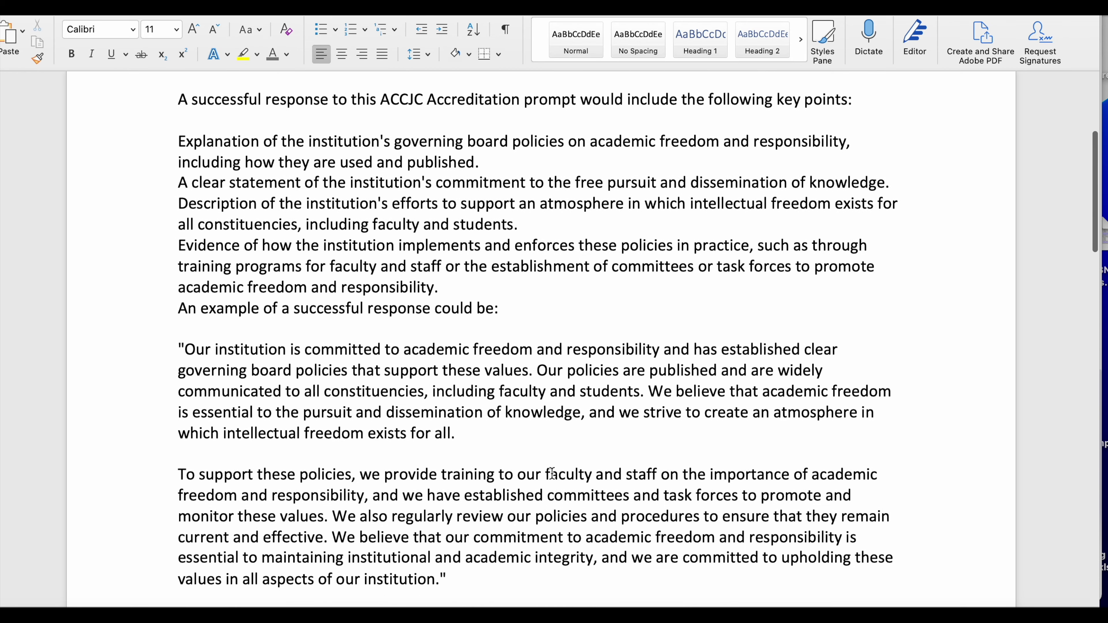
left_click_drag(520, 302, 226, 138)
left_click(521, 154)
left_click(581, 238)
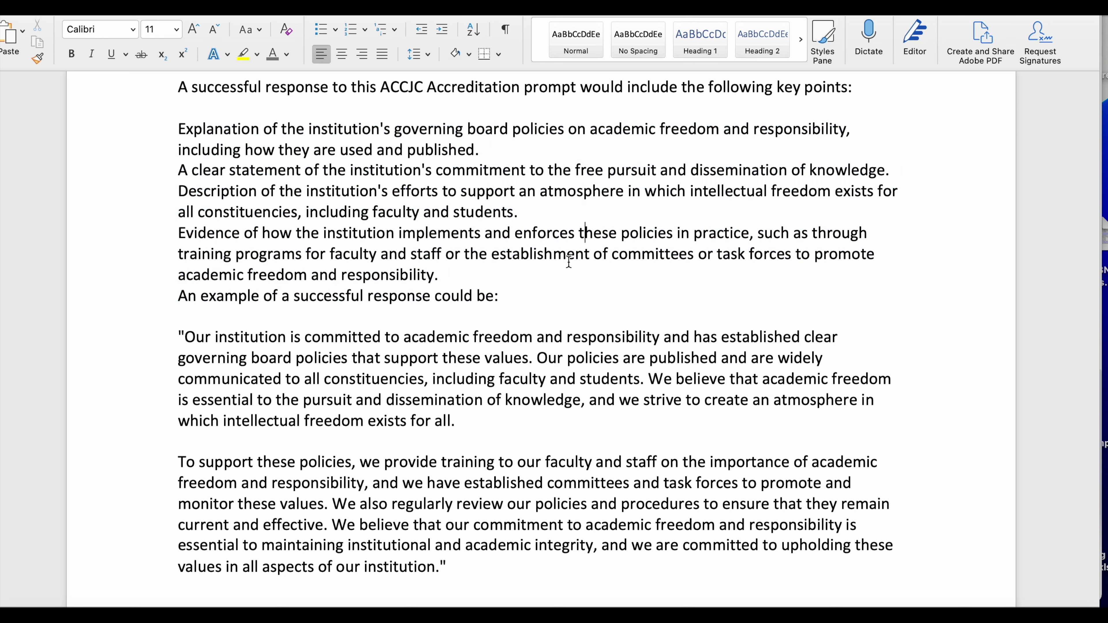
left_click_drag(524, 300, 205, 131)
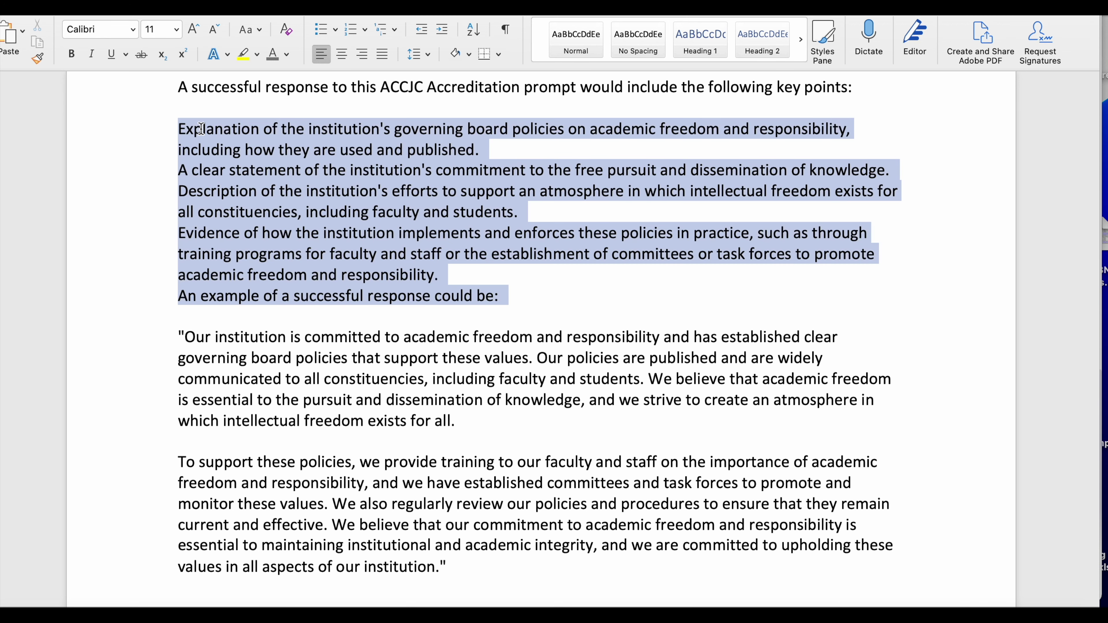
left_click(526, 149)
key("Return")
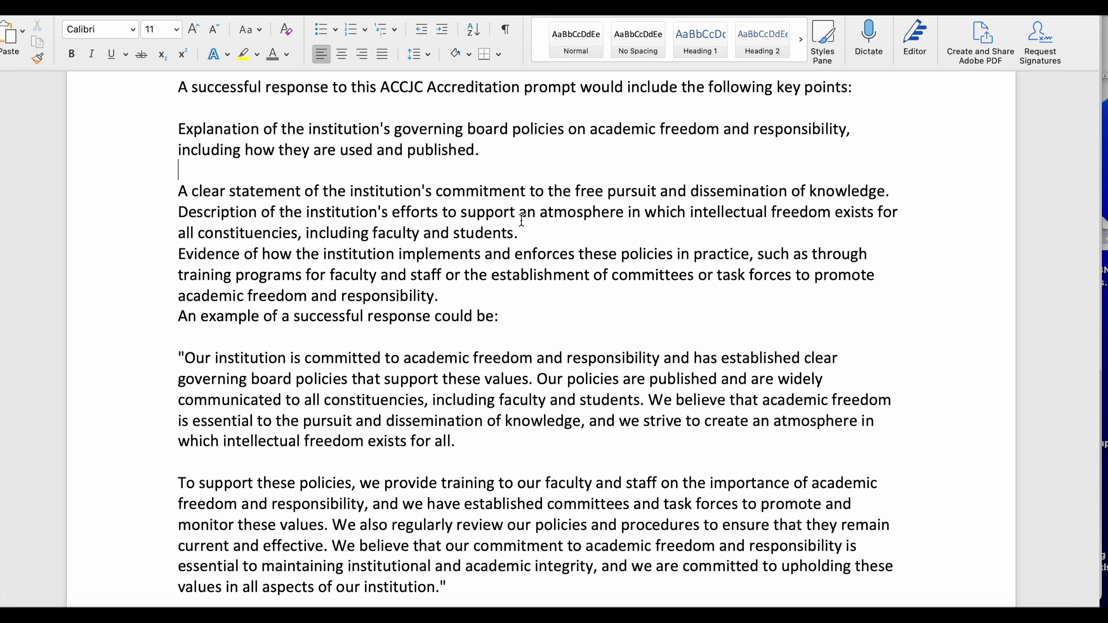
scroll(532, 243, "down", 3)
- Bold the phrase 'academic freedom' in the first example response paragraph
scroll(792, 440, "down", 2)
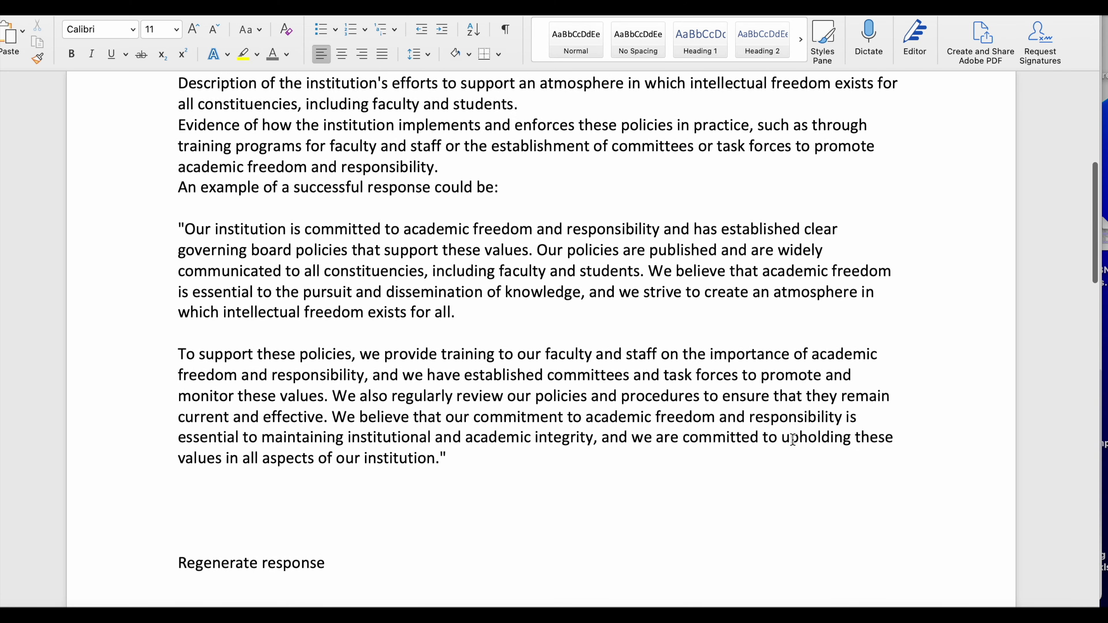
scroll(792, 440, "down", 1)
left_click_drag(582, 449, 179, 198)
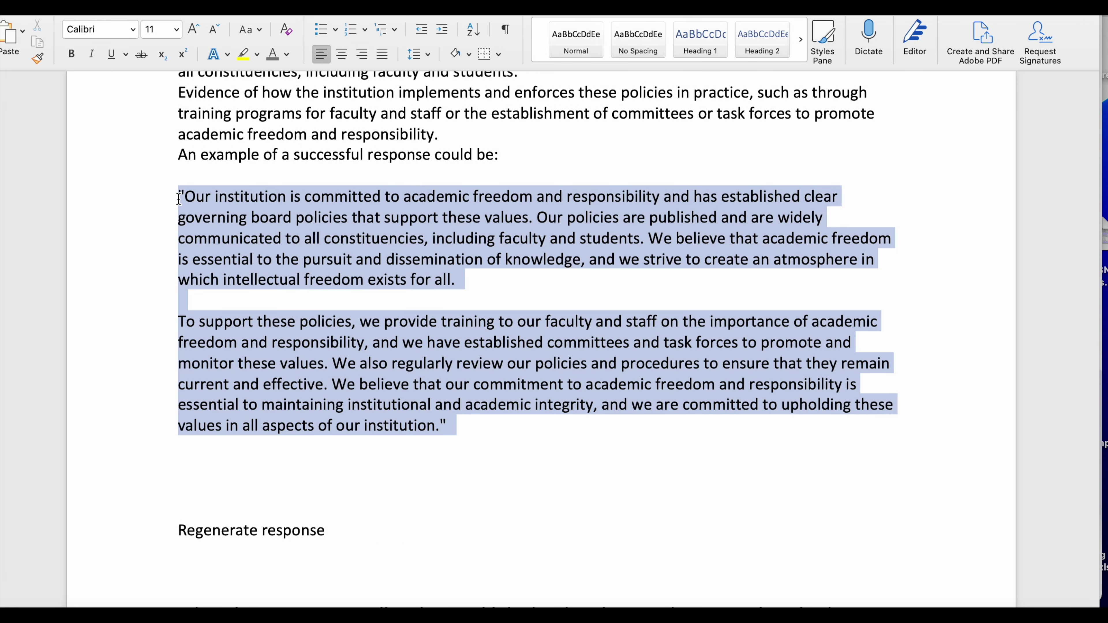
left_click(747, 275)
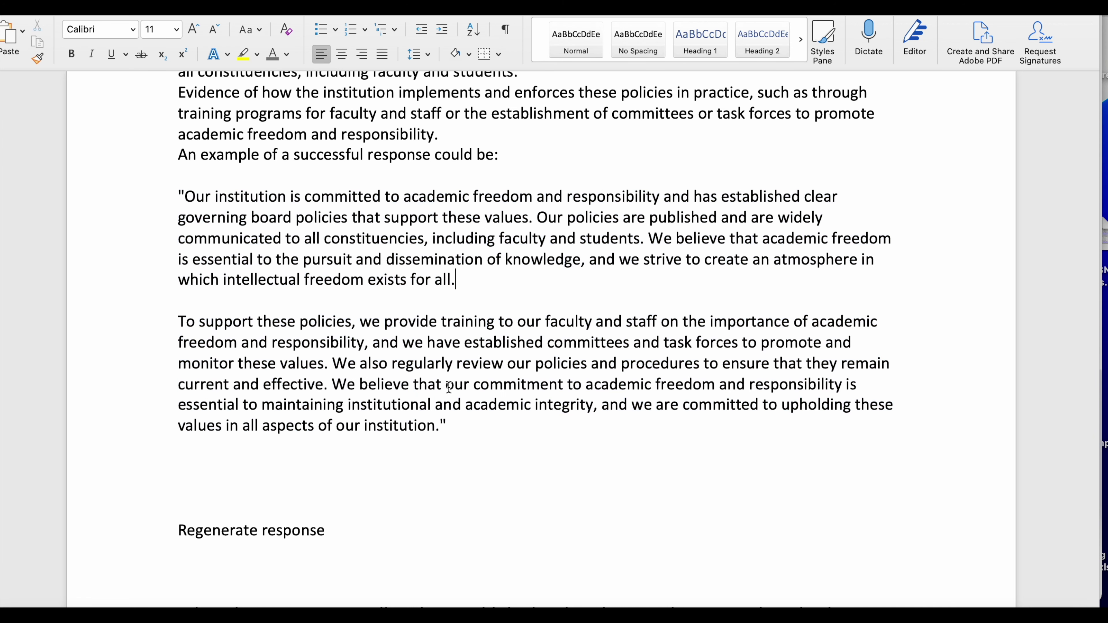
left_click_drag(905, 235, 764, 239)
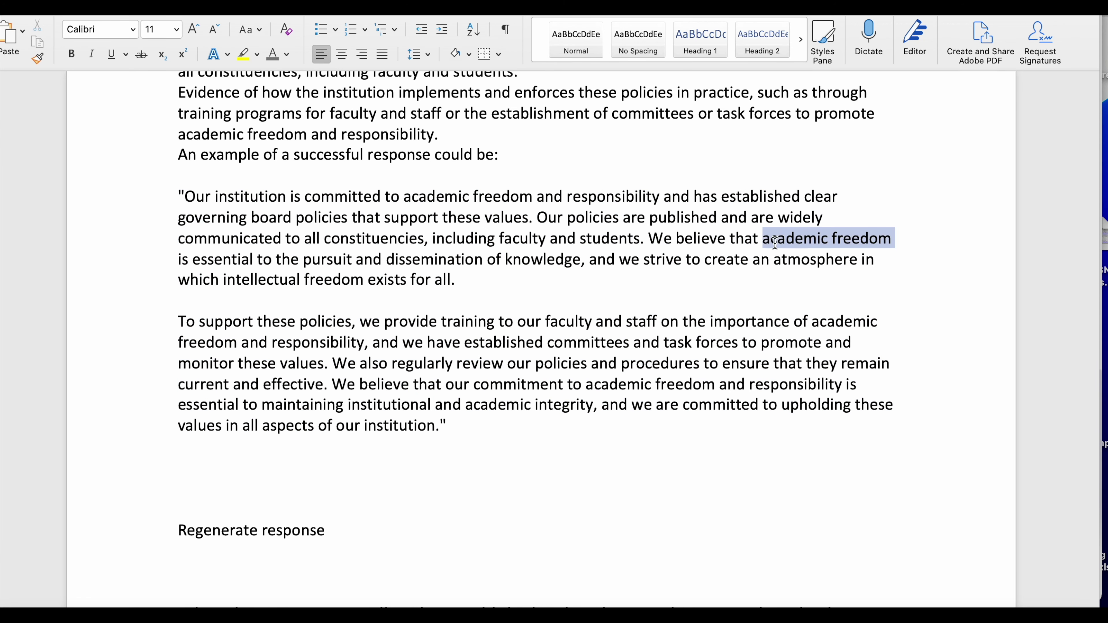
key("super+b")
- Review the example response paragraphs, briefly selecting the word 'widely'
scroll(922, 240, "down", 1)
double_click(801, 218)
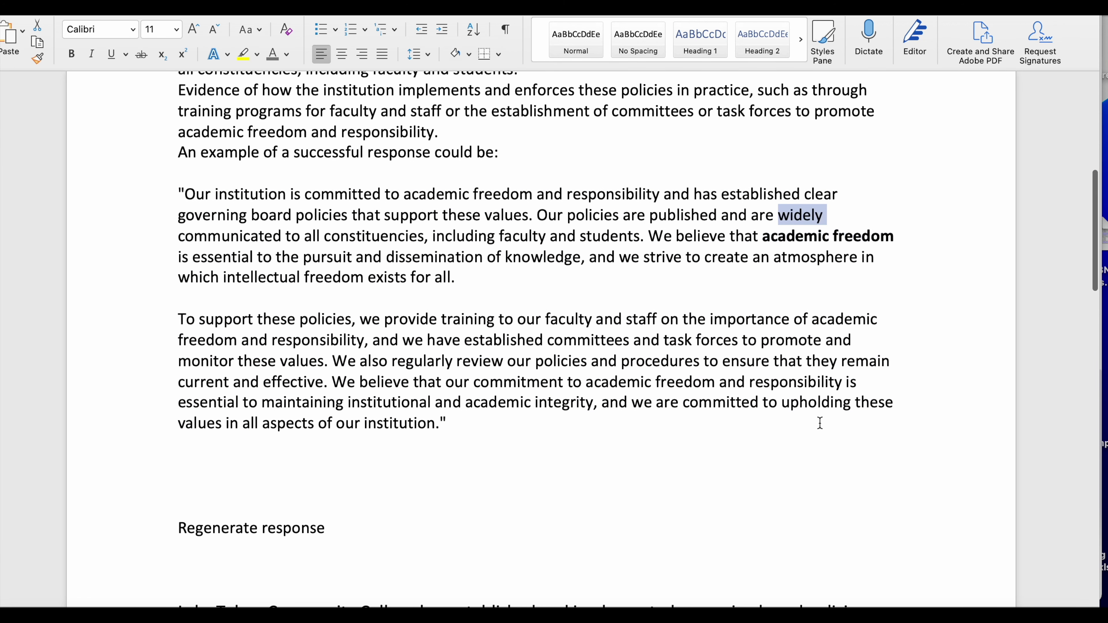
left_click(792, 289)
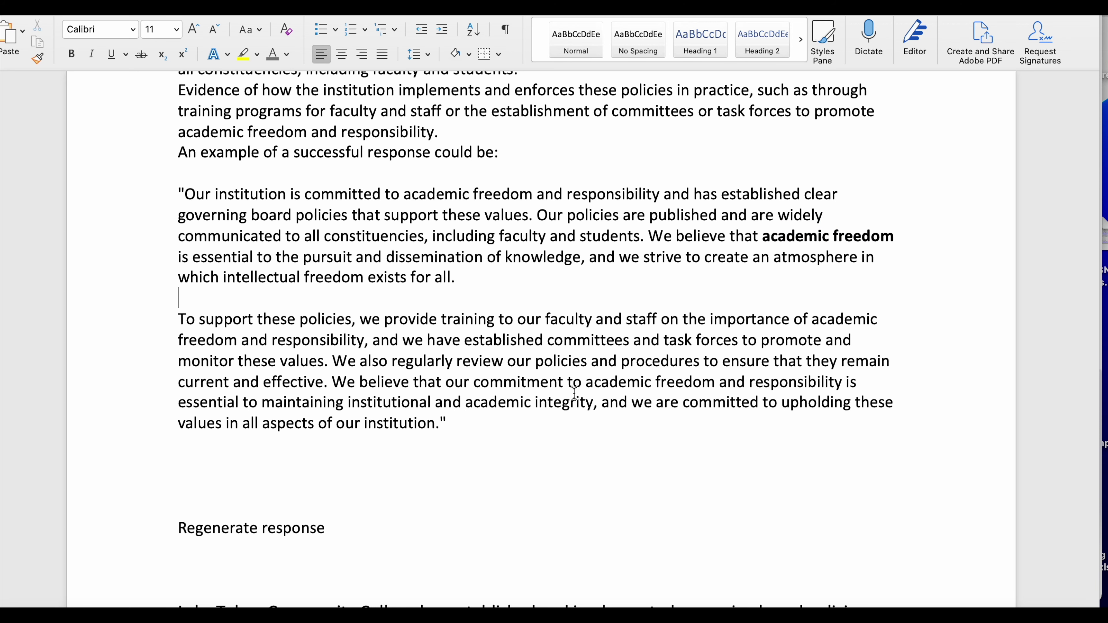
scroll(567, 395, "up", 5)
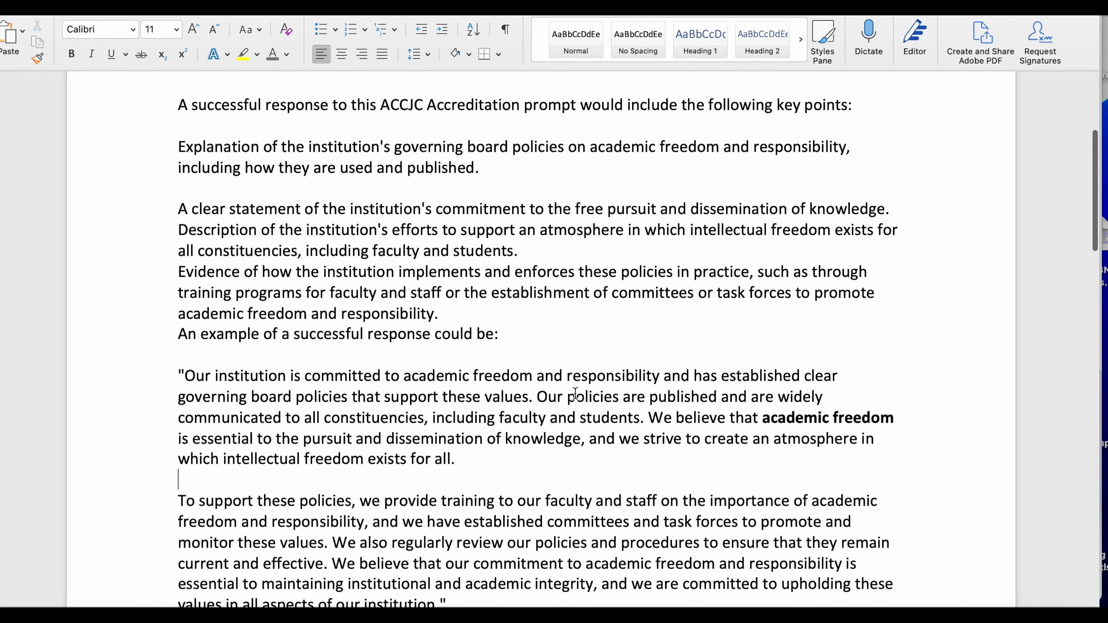
scroll(575, 395, "up", 1)
scroll(541, 415, "down", 3)
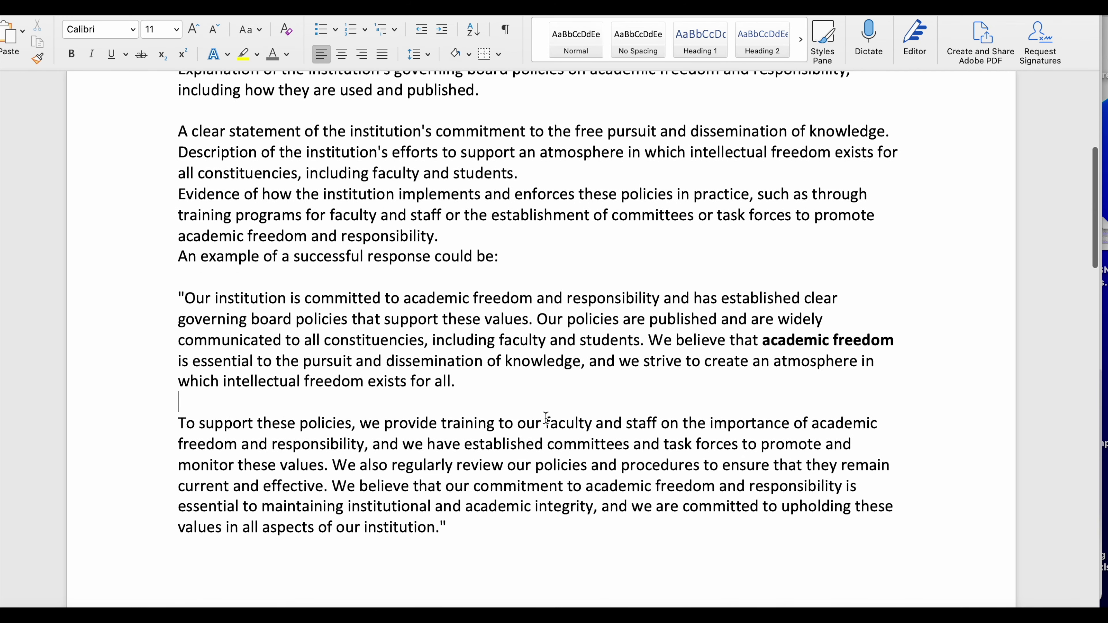
scroll(547, 418, "down", 5)
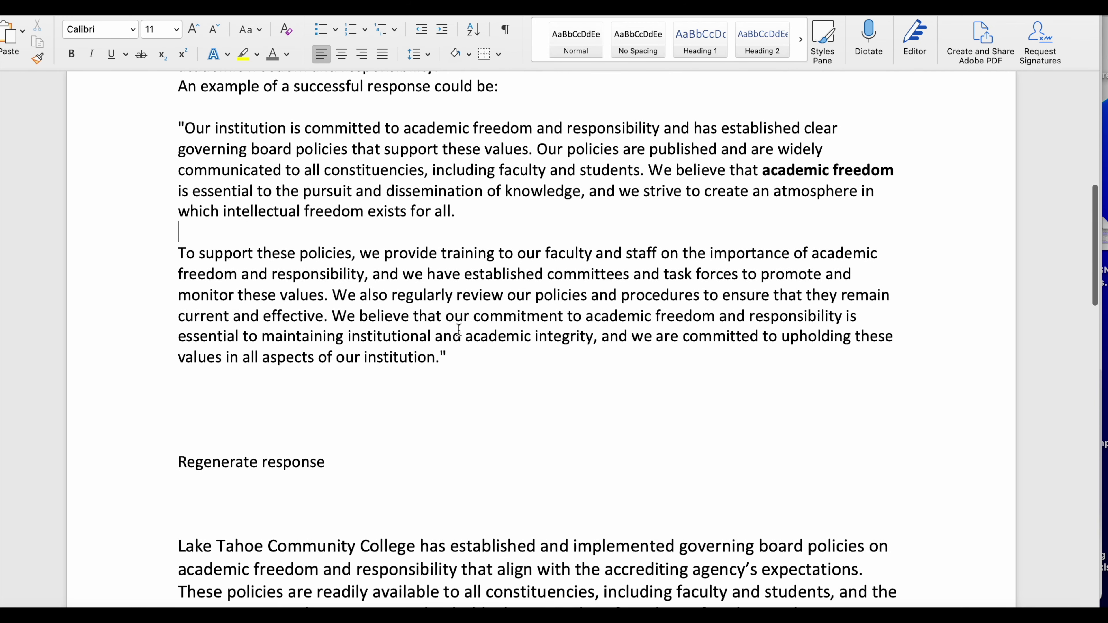
left_click_drag(454, 357, 151, 117)
scroll(684, 434, "up", 12)
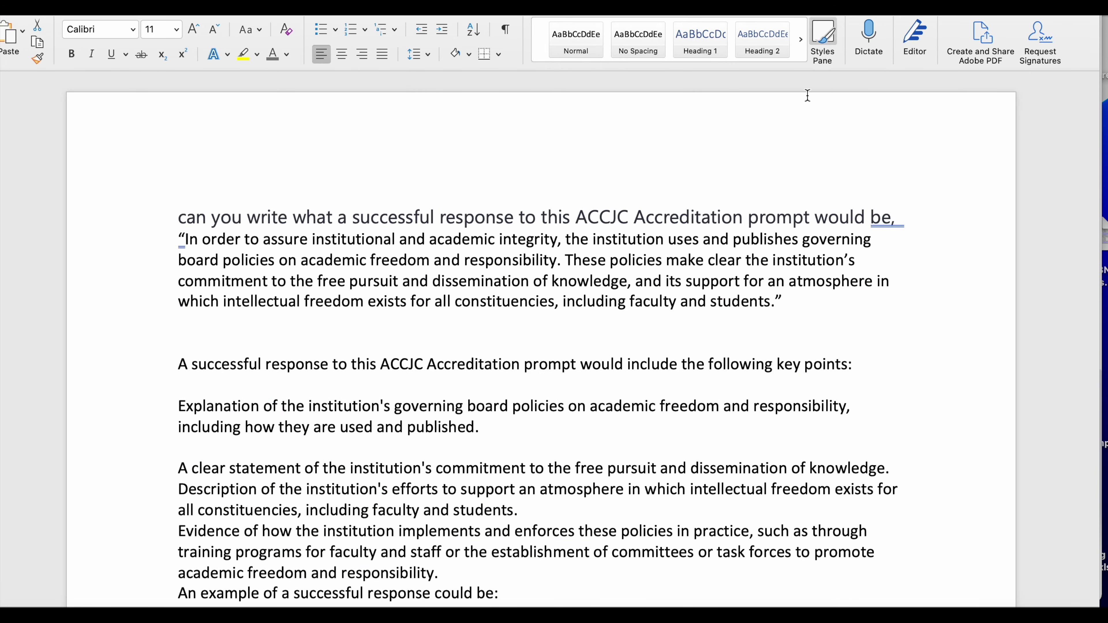
left_click(733, 216)
scroll(741, 331, "down", 10)
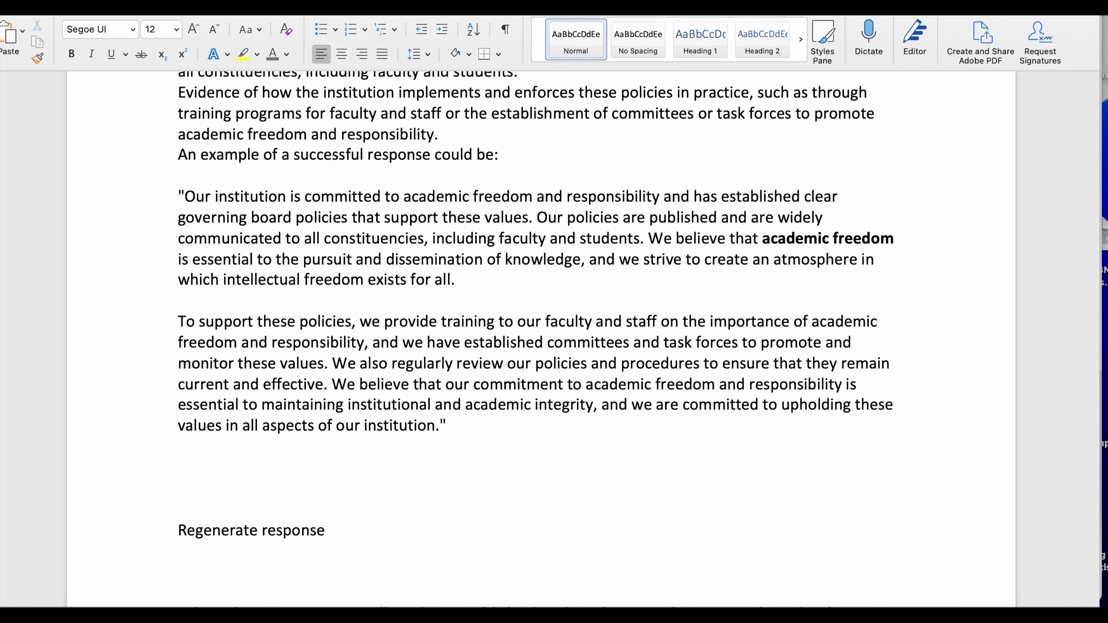
scroll(623, 277, "up", 7)
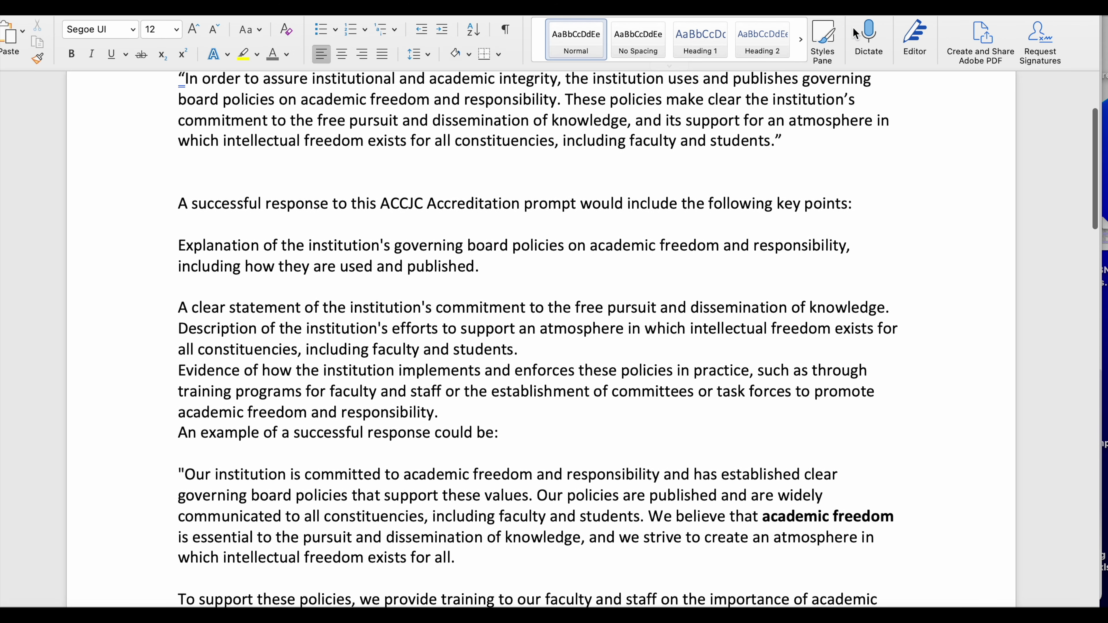
- Switch back to ChatGPT, scroll to the end of the ACCJC answer, and clear the highlight
key("super+Tab")
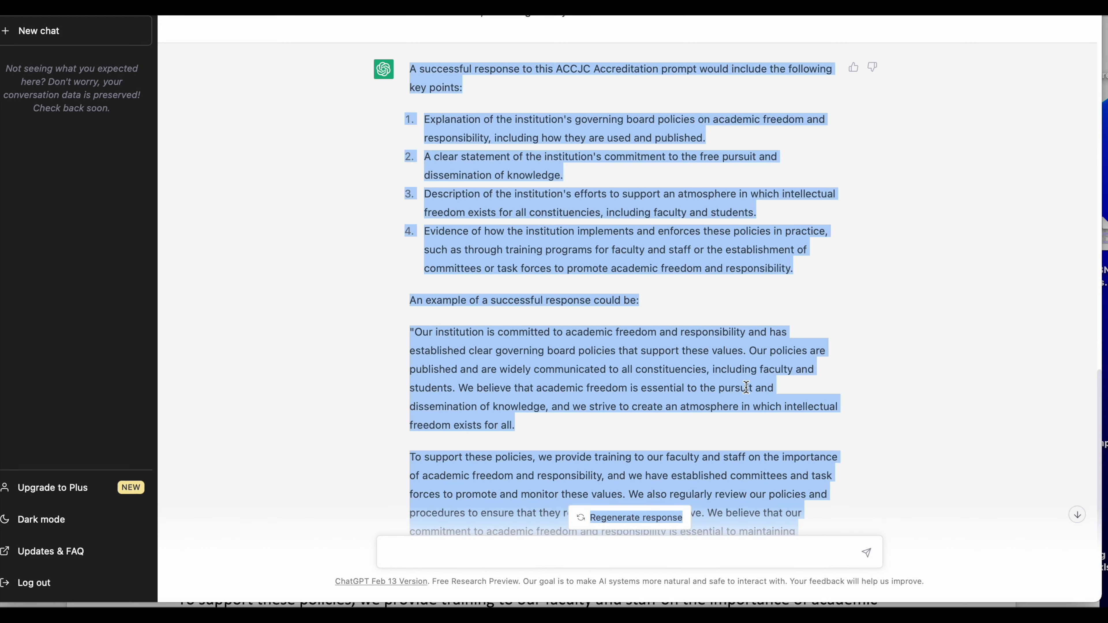
scroll(747, 388, "down", 3)
left_click(867, 331)
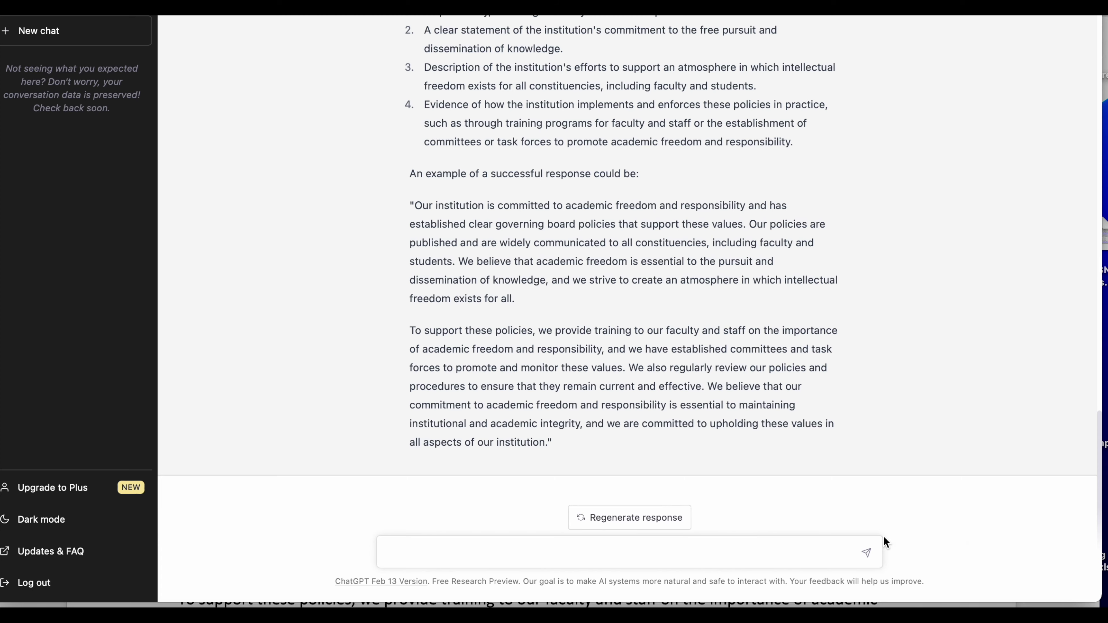
- Search Google for 'chat gpt' and open OpenAI's 'Introducing ChatGPT' result
key("super+l")
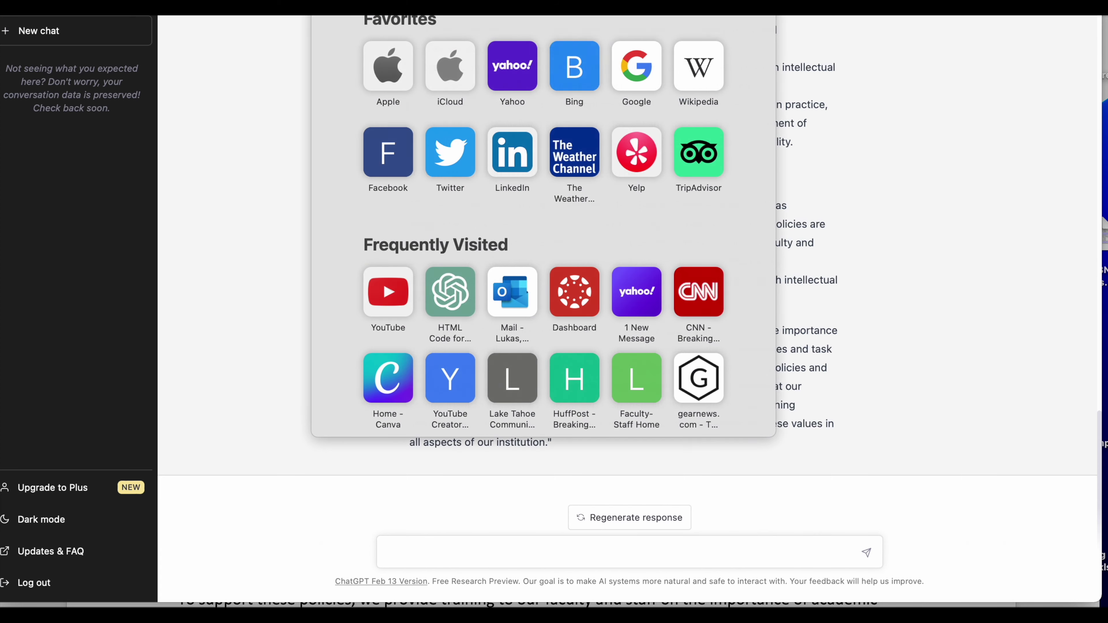
left_click(637, 65)
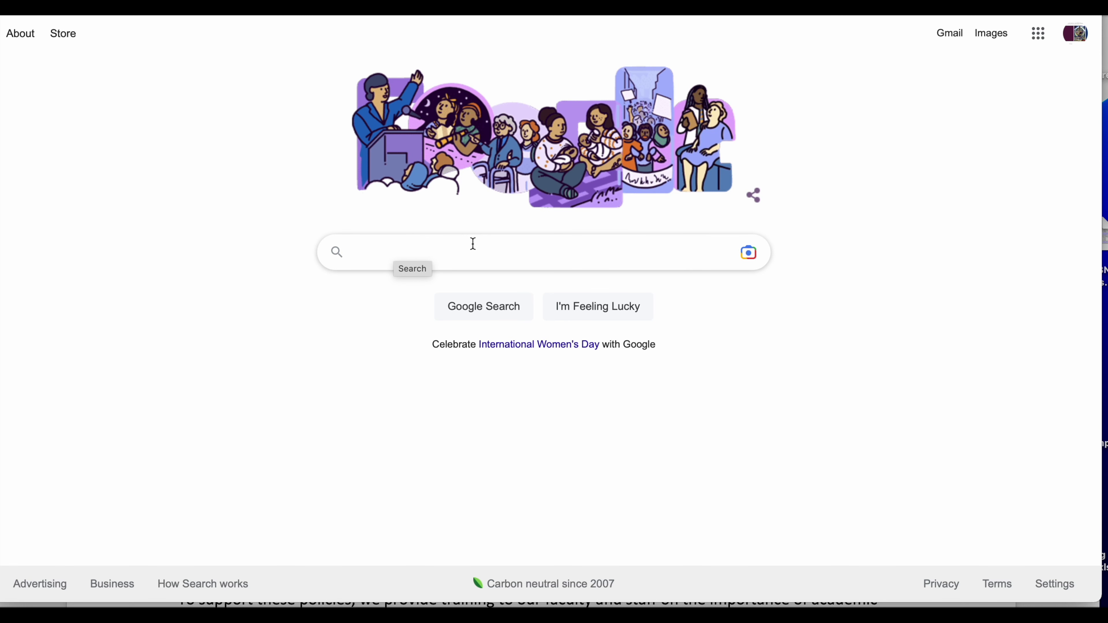
left_click(473, 244)
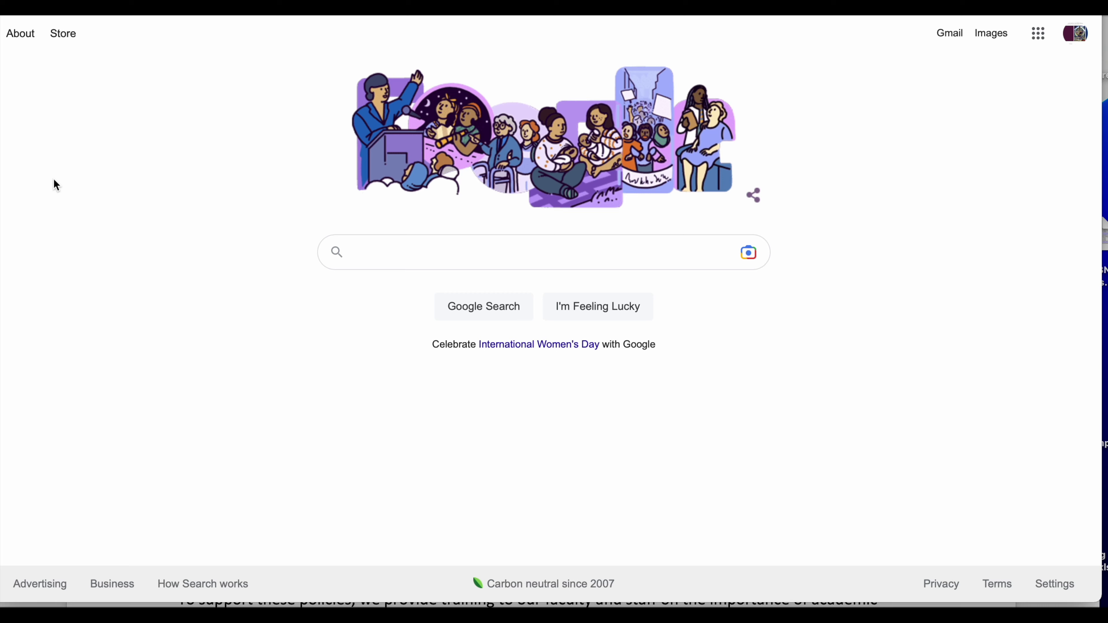
left_click(473, 244)
type("chat gpt")
left_click(509, 316)
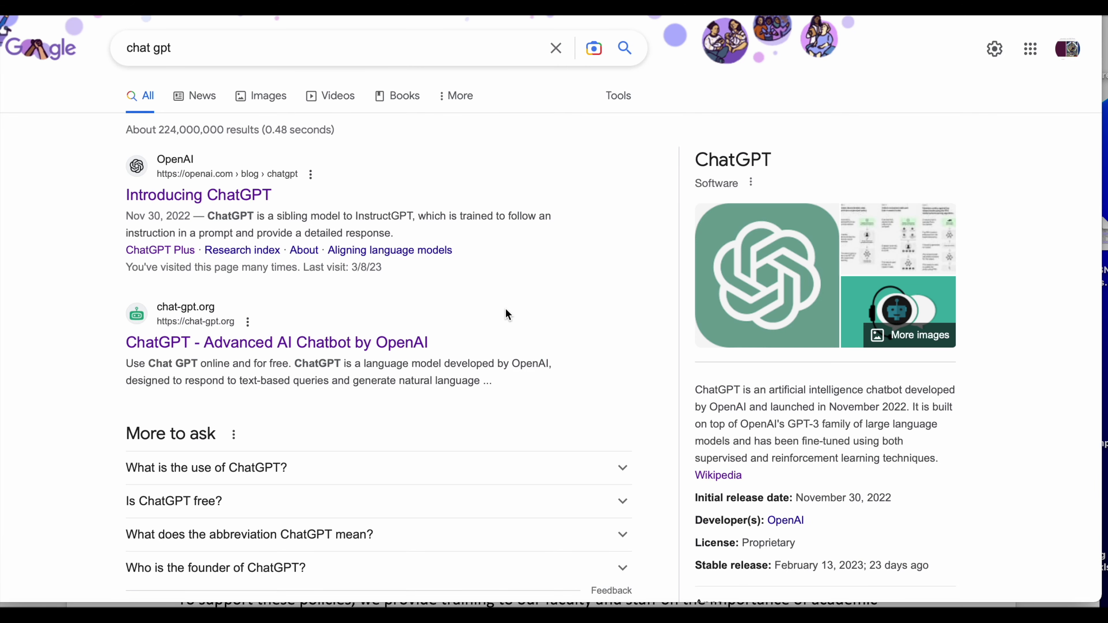
left_click(248, 208)
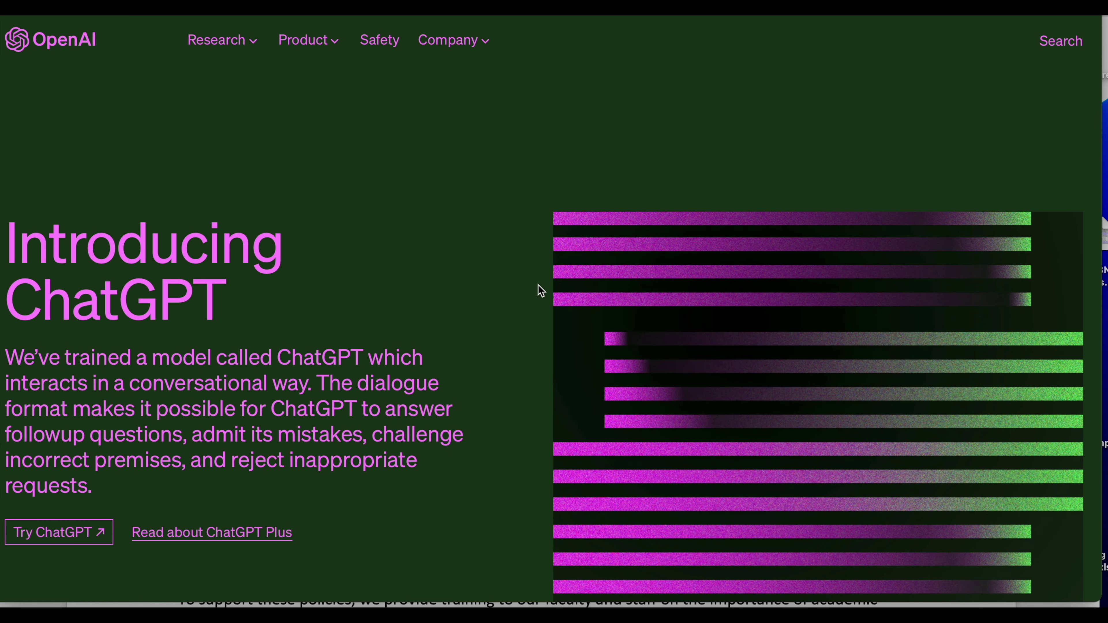
left_click(81, 536)
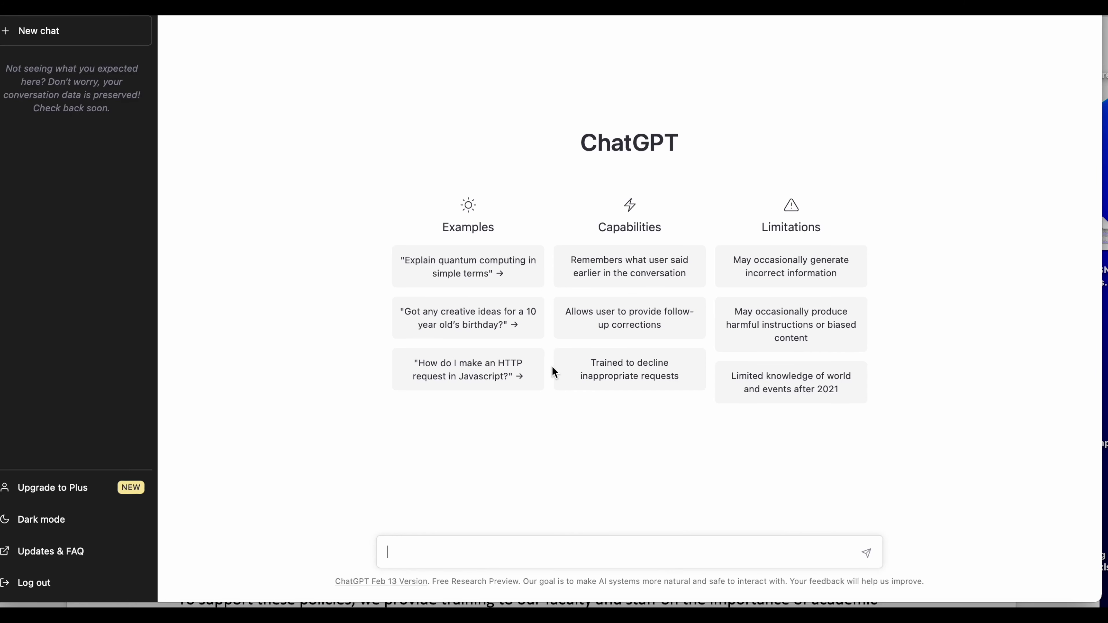